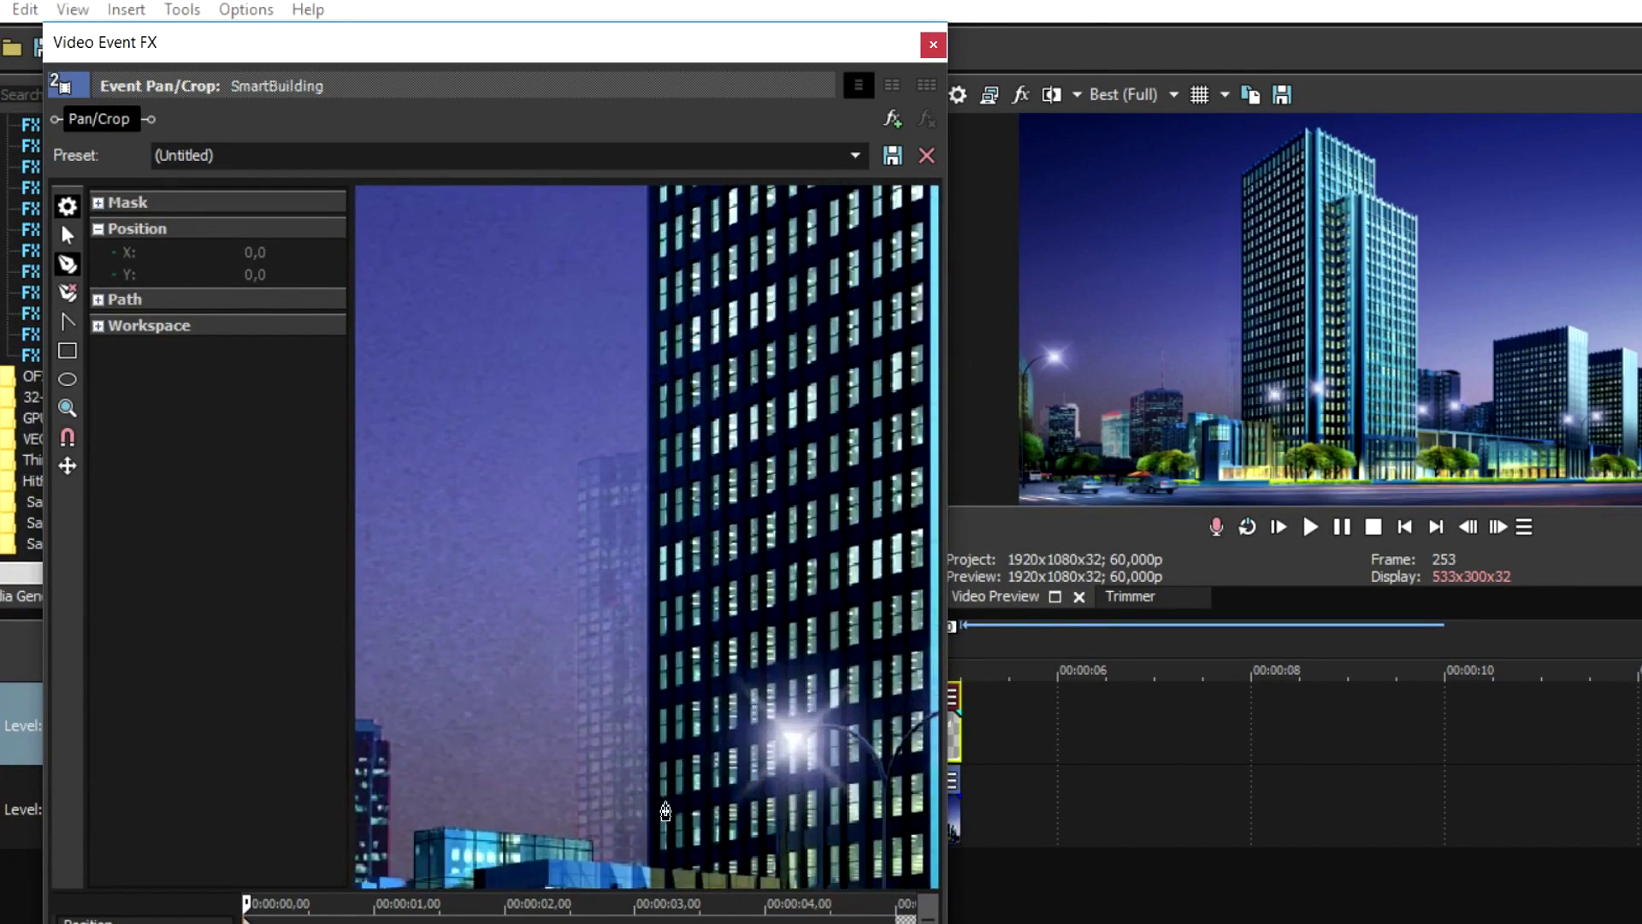
Place mask points up the skyscraper's left edge, from its base to the top corner
{"action": "left_click", "coordinate": [650, 867]}
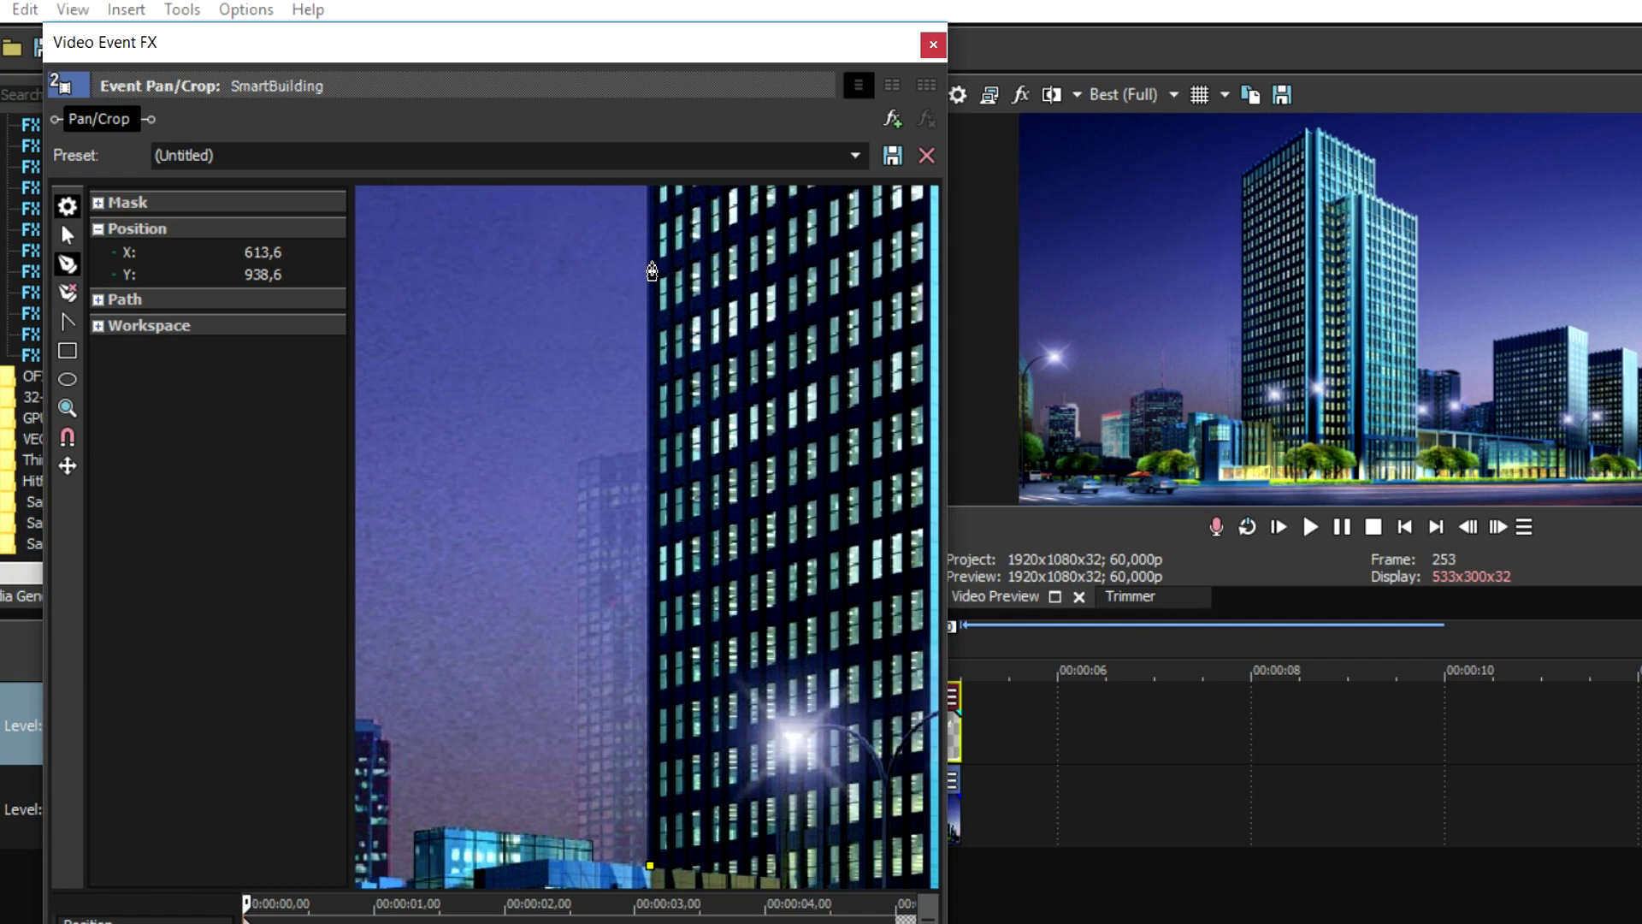
{"action": "left_click", "coordinate": [652, 272]}
{"action": "scroll", "coordinate": [653, 265], "scroll_direction": "up", "scroll_amount": 2}
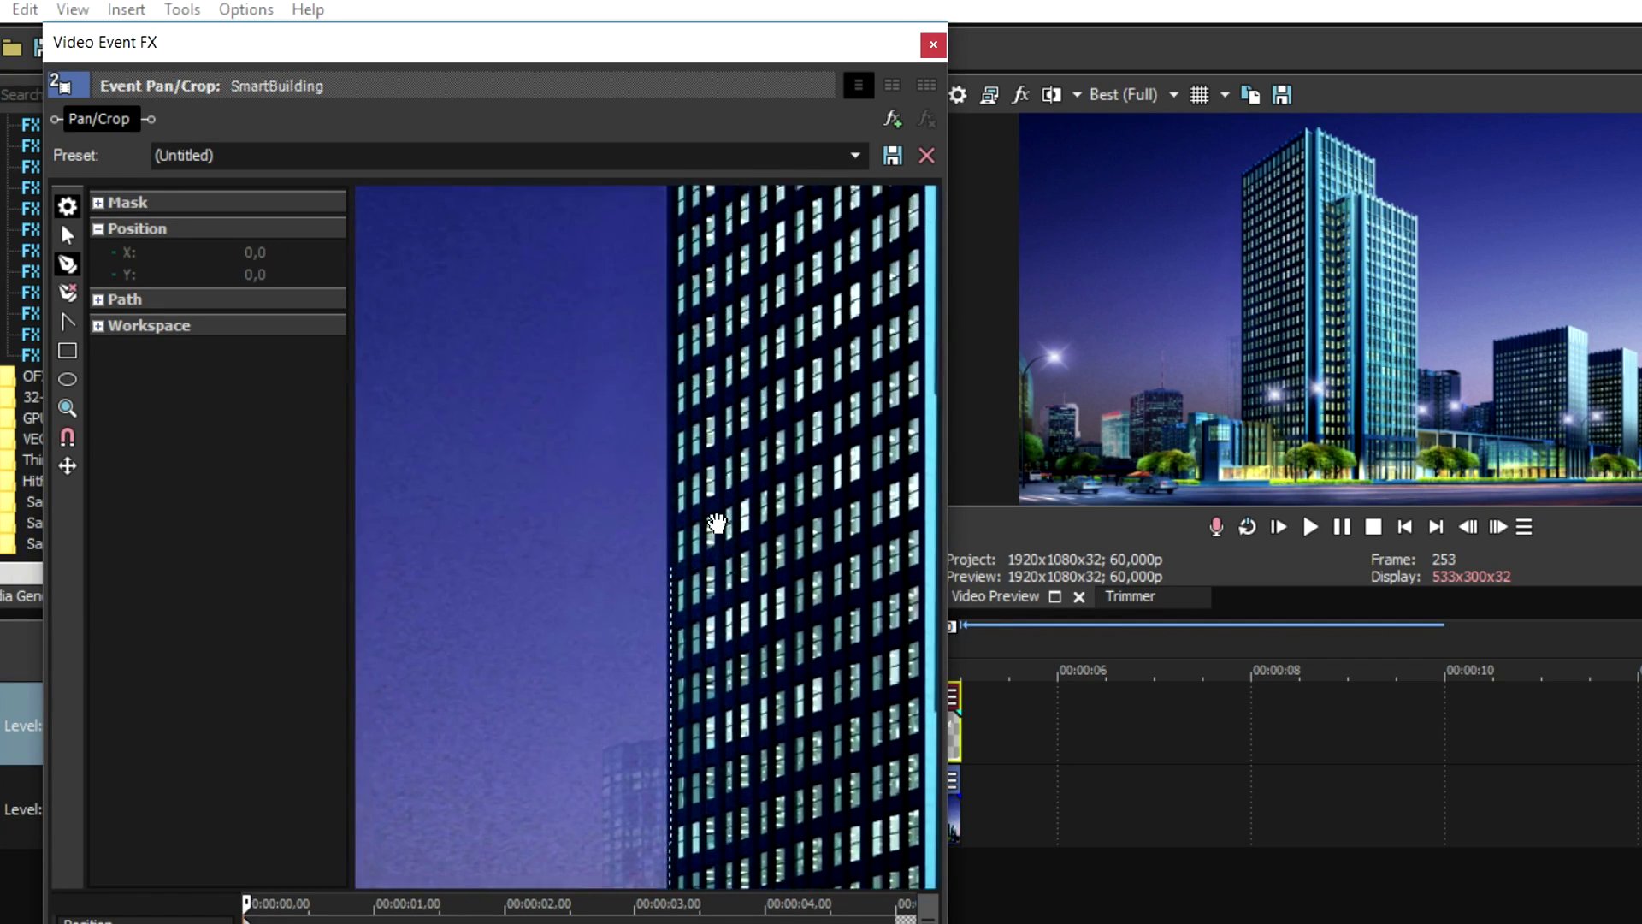
{"action": "scroll", "coordinate": [716, 523], "scroll_direction": "up", "scroll_amount": 1}
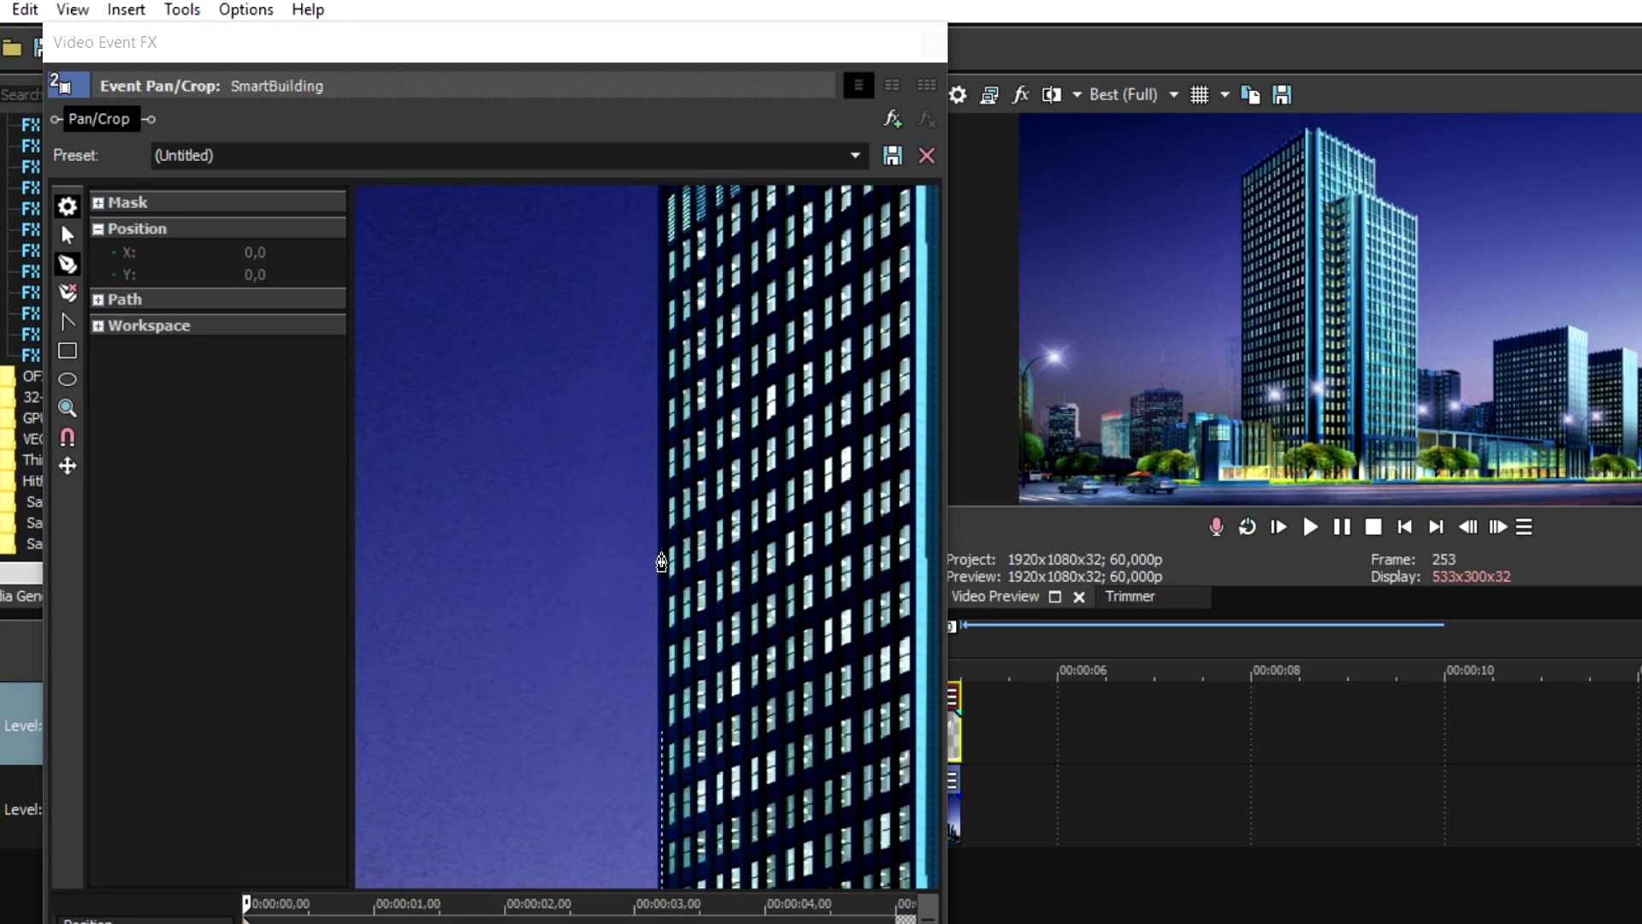
{"action": "left_click", "coordinate": [661, 561]}
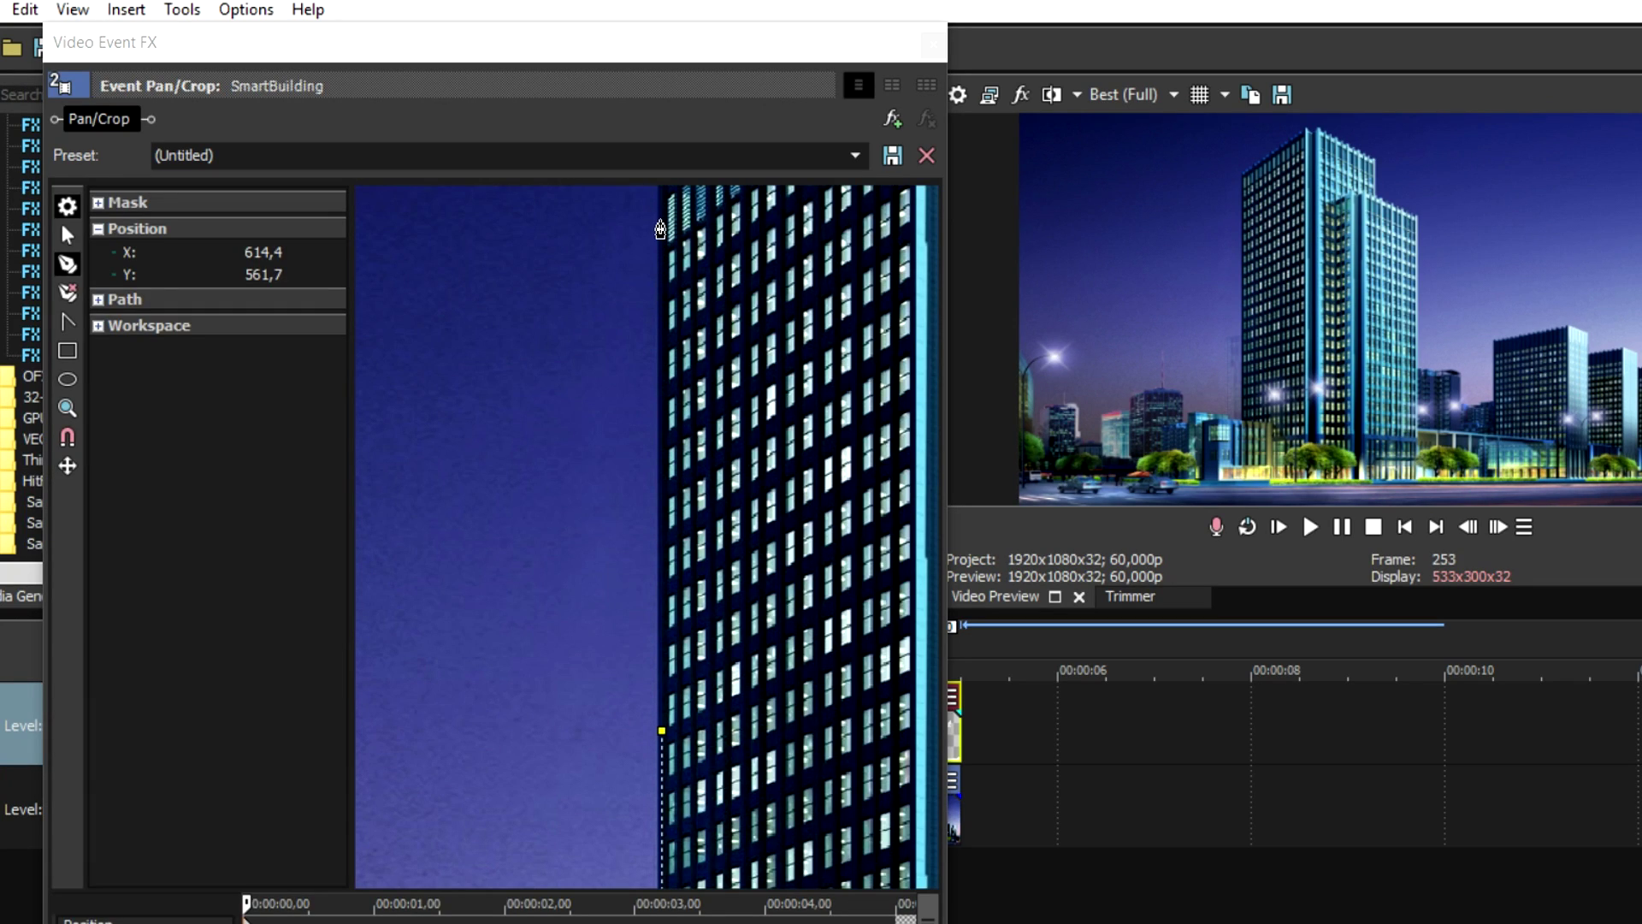
{"action": "left_click", "coordinate": [661, 224]}
{"action": "scroll", "coordinate": [726, 272], "scroll_direction": "down", "scroll_amount": 3}
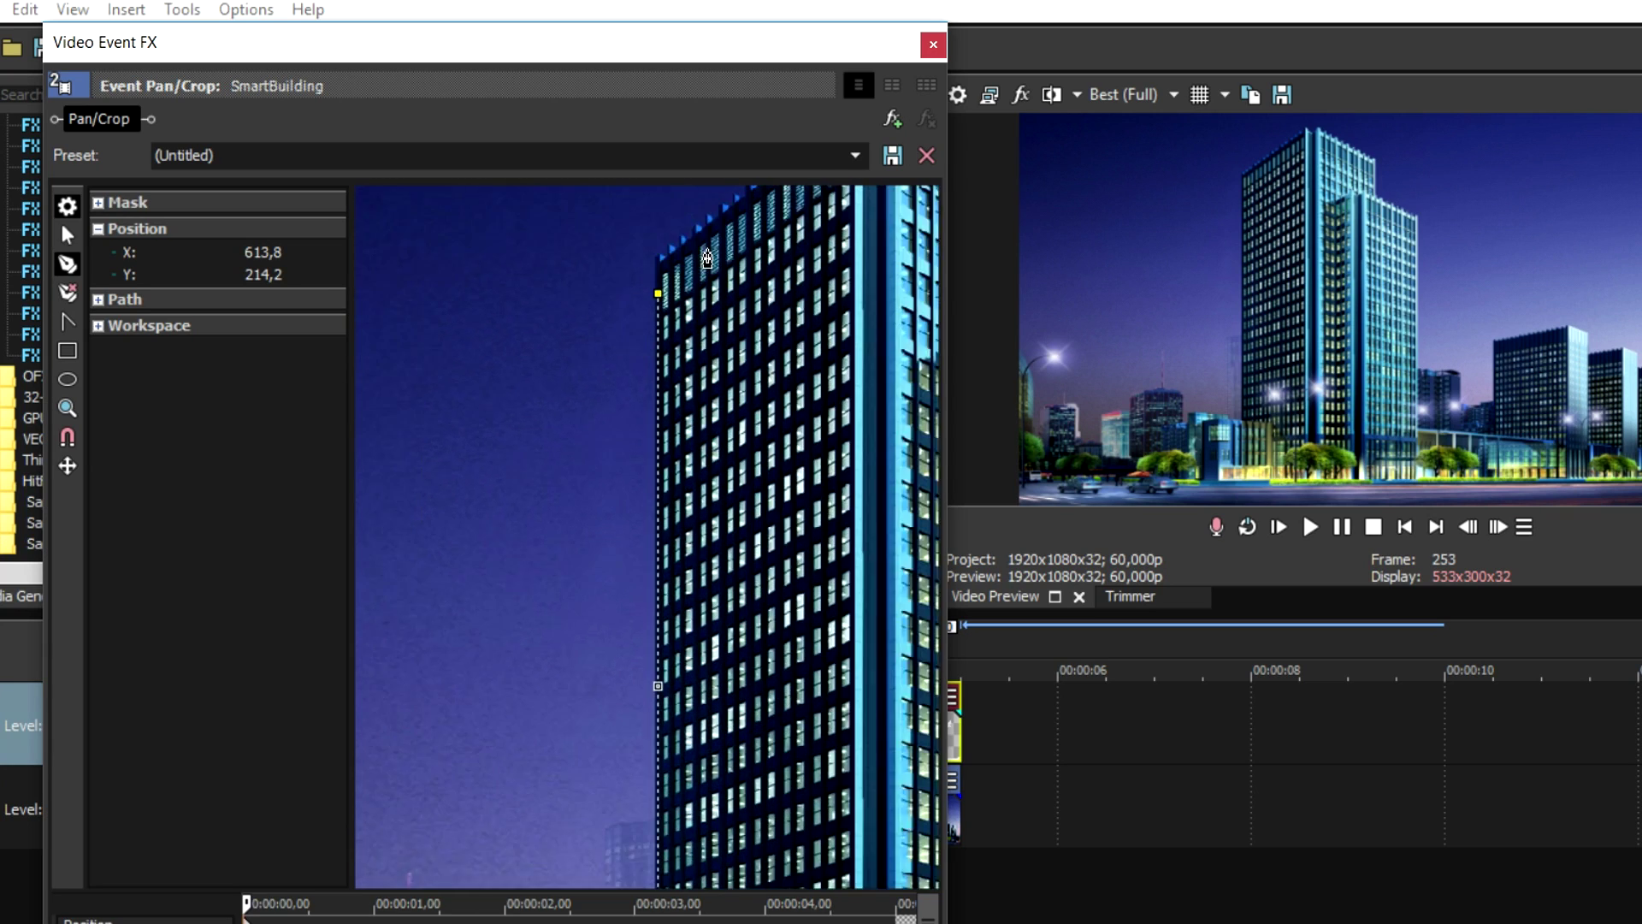
{"action": "scroll", "coordinate": [645, 306], "scroll_direction": "up", "scroll_amount": 1}
{"action": "left_click", "coordinate": [657, 286]}
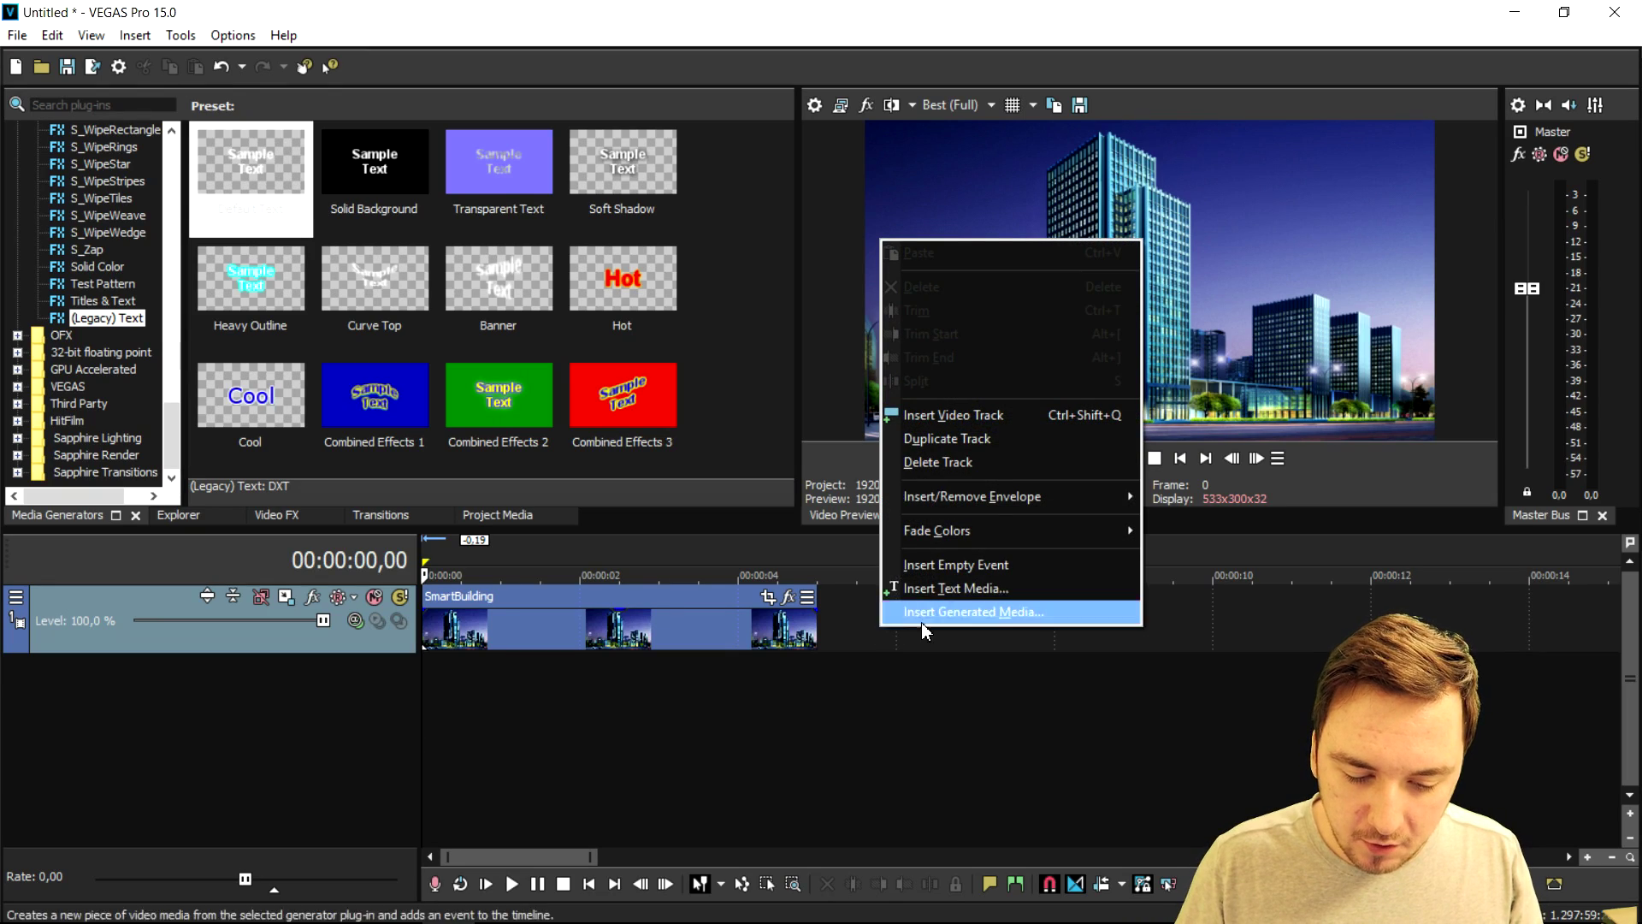
Insert a new empty video track above the SmartBuilding track
{"action": "left_click", "coordinate": [797, 639]}
{"action": "right_click", "coordinate": [876, 628]}
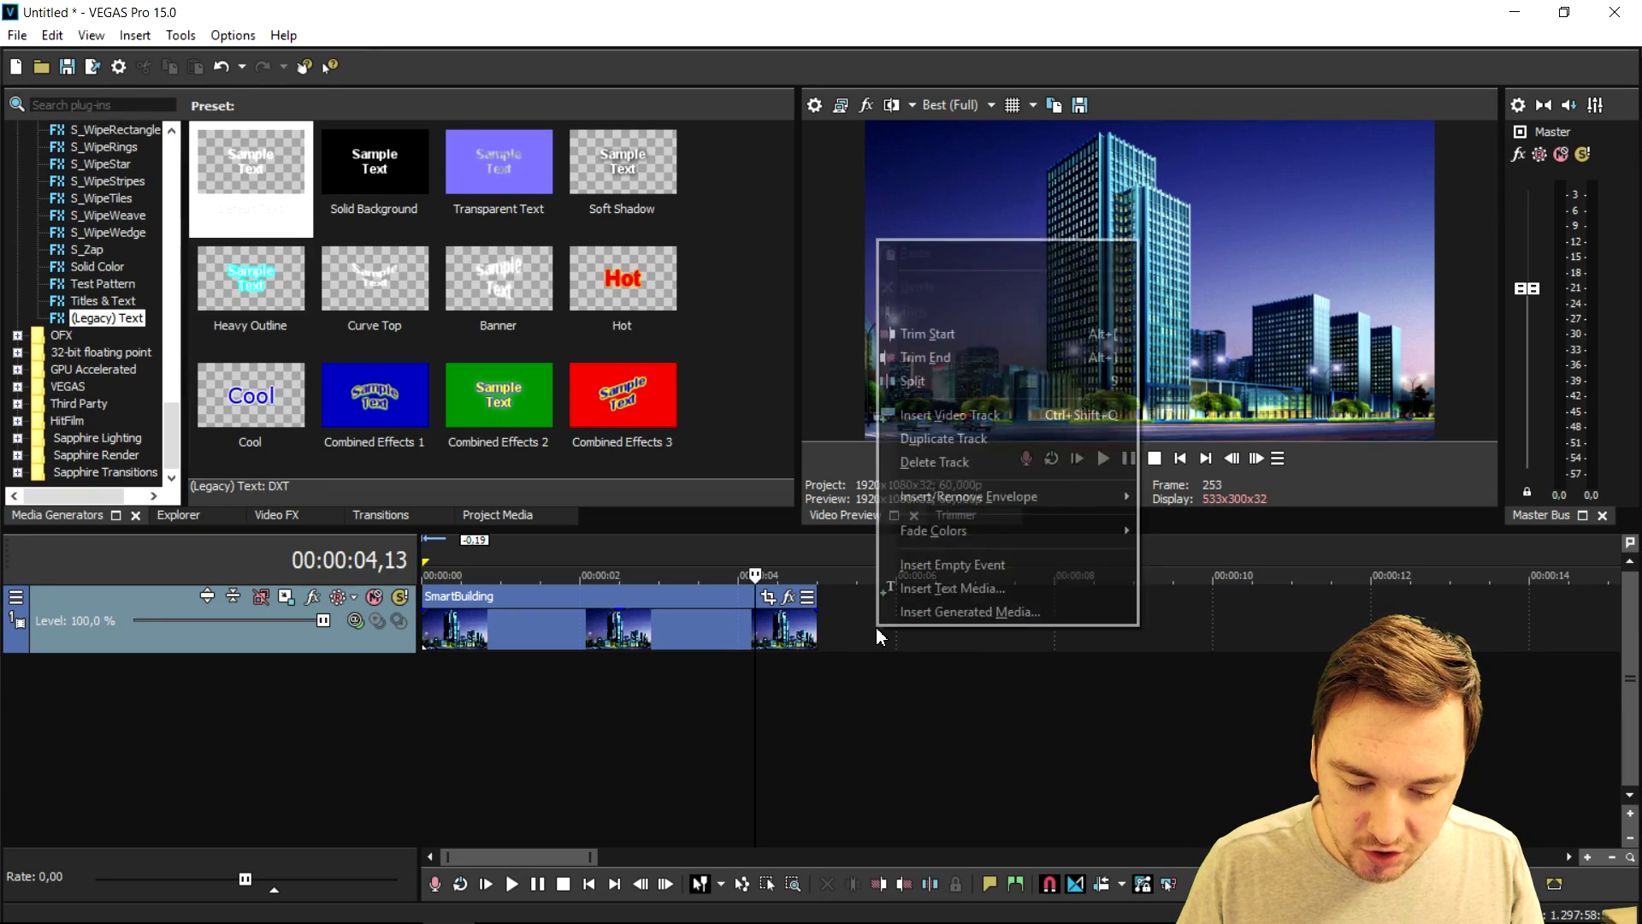
{"action": "left_click", "coordinate": [946, 425]}
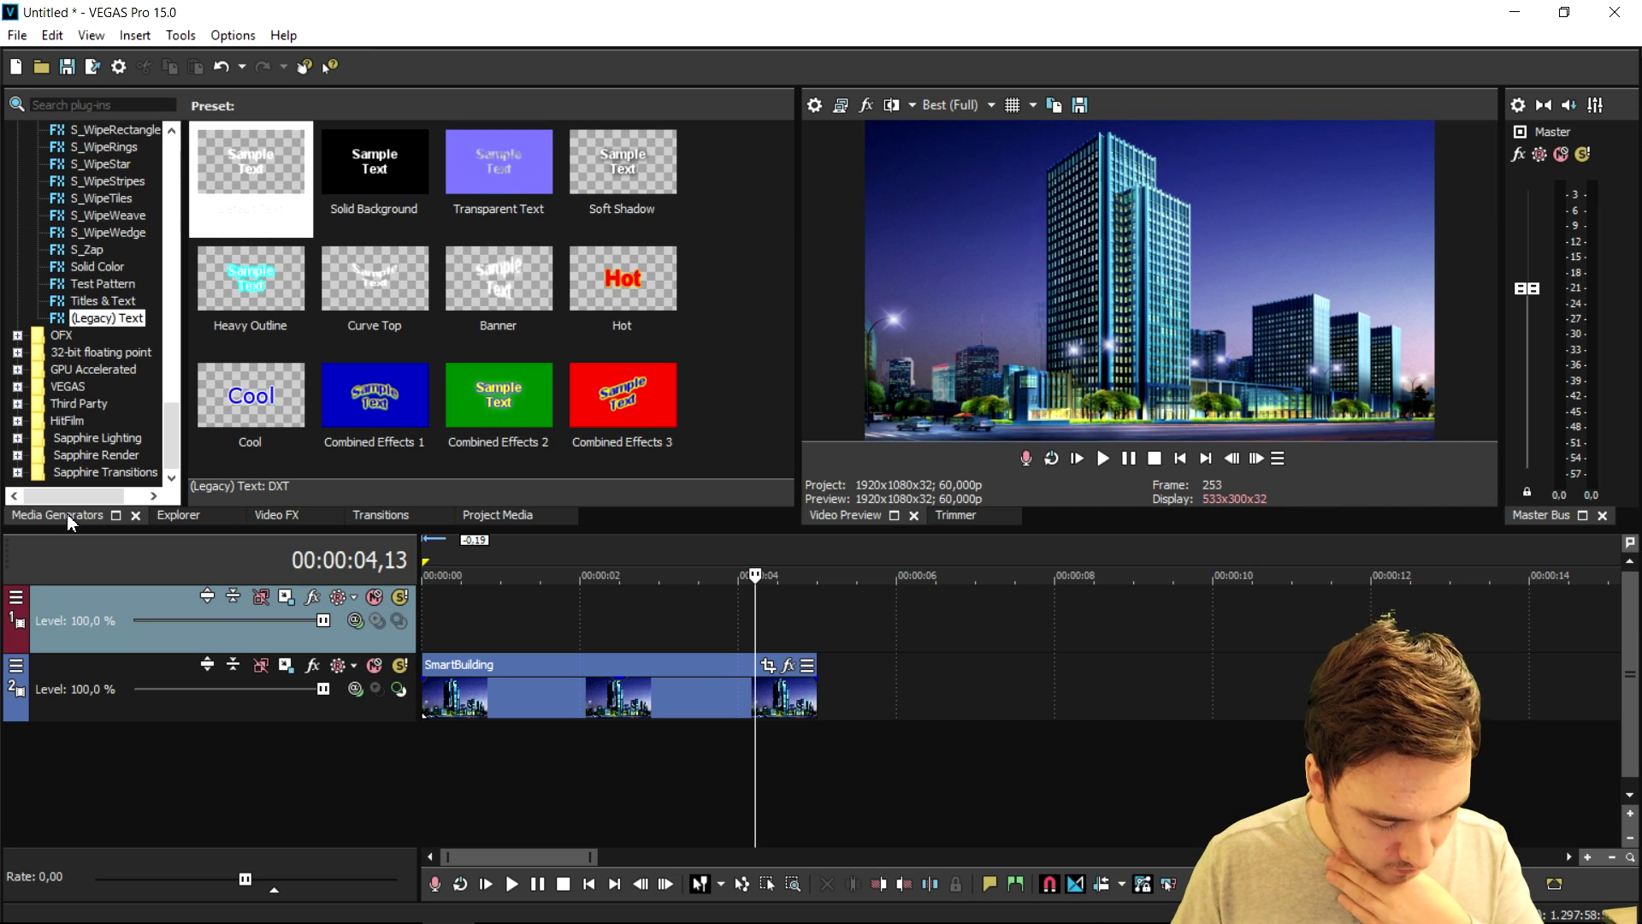
Drag a (Legacy) Text generator event from Media Generators onto the new top track
{"action": "left_click", "coordinate": [131, 305]}
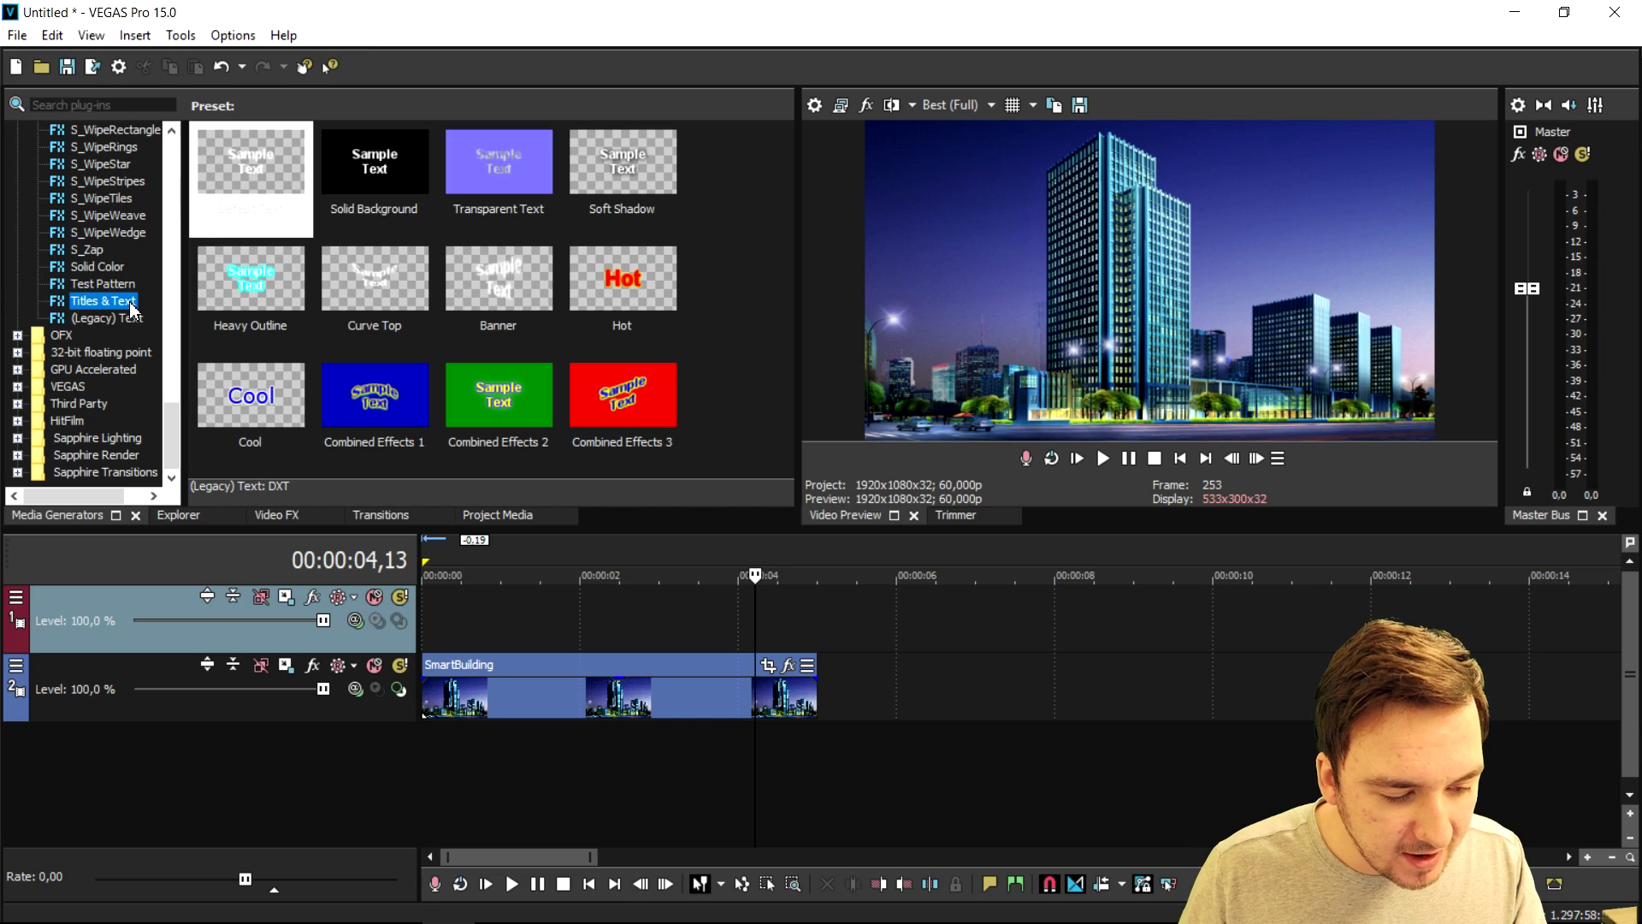
{"action": "left_click", "coordinate": [129, 321]}
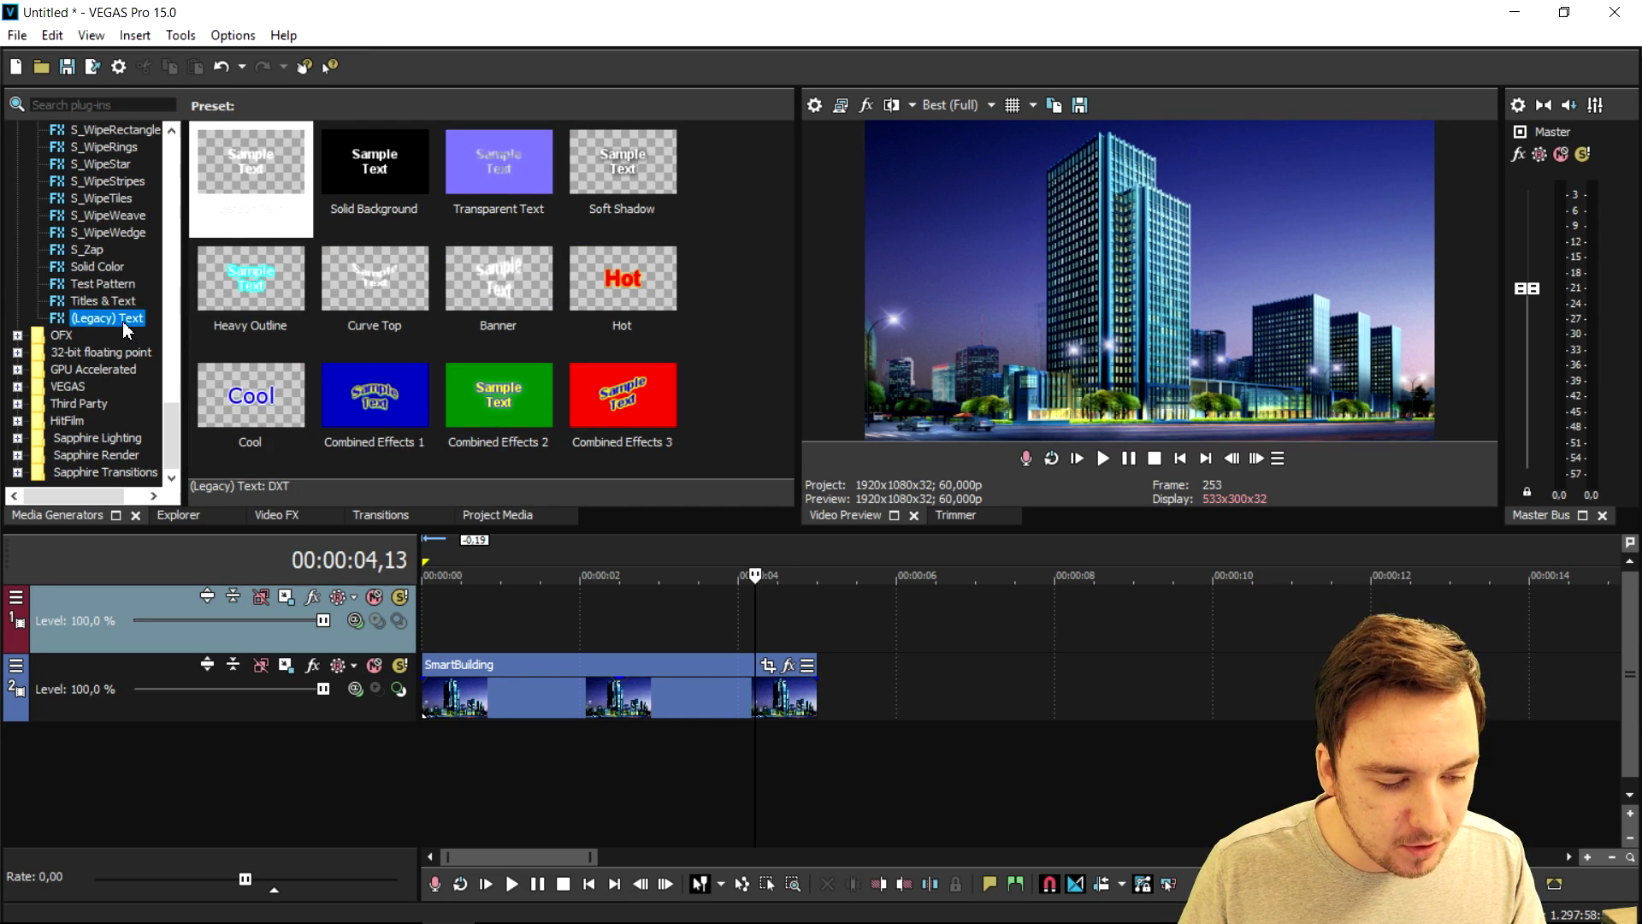
{"action": "left_click_drag", "start_coordinate": [126, 325], "coordinate": [471, 641]}
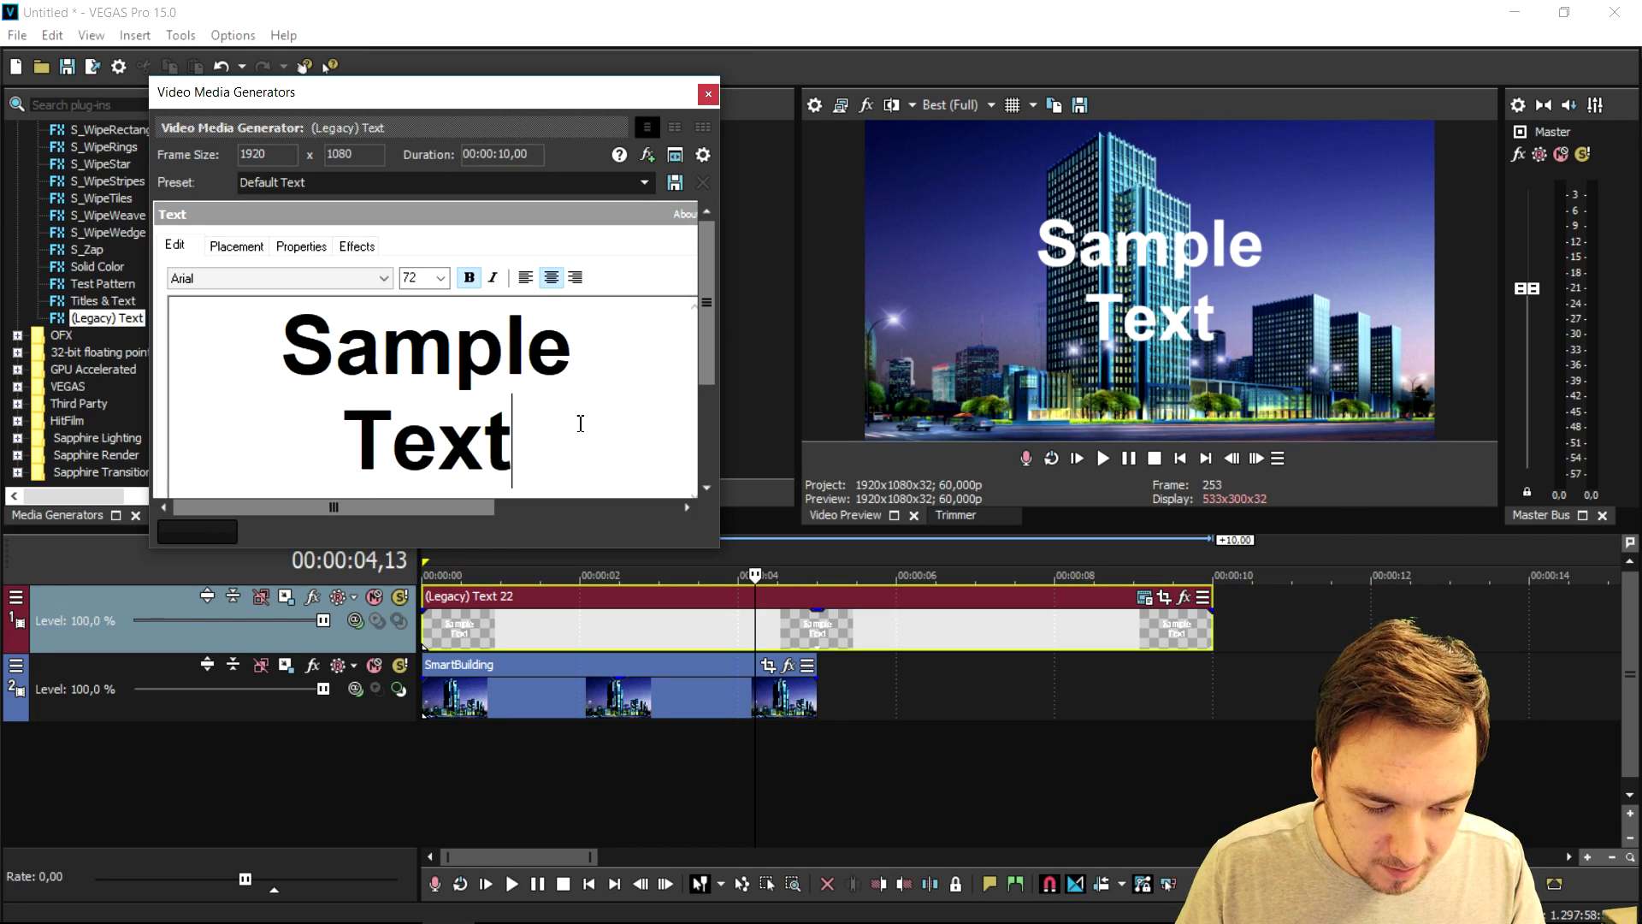
Enter the creator's name as the title text and set its font to Lobster 1.4
{"action": "type", "text": "JustA"}
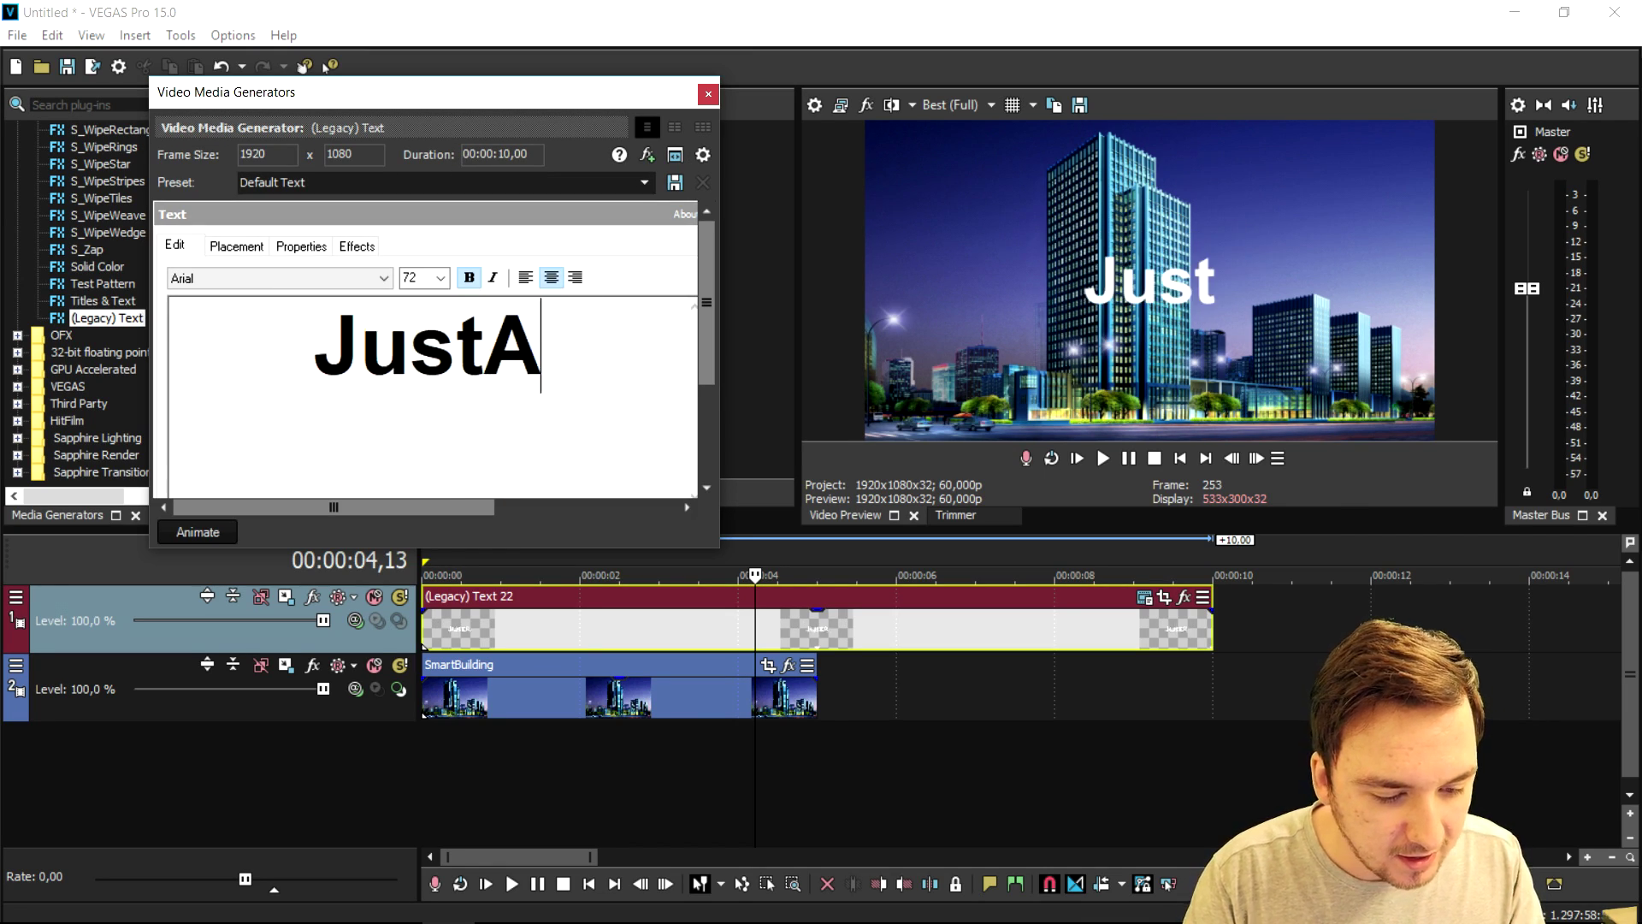
{"action": "type", "text": "lexHalford"}
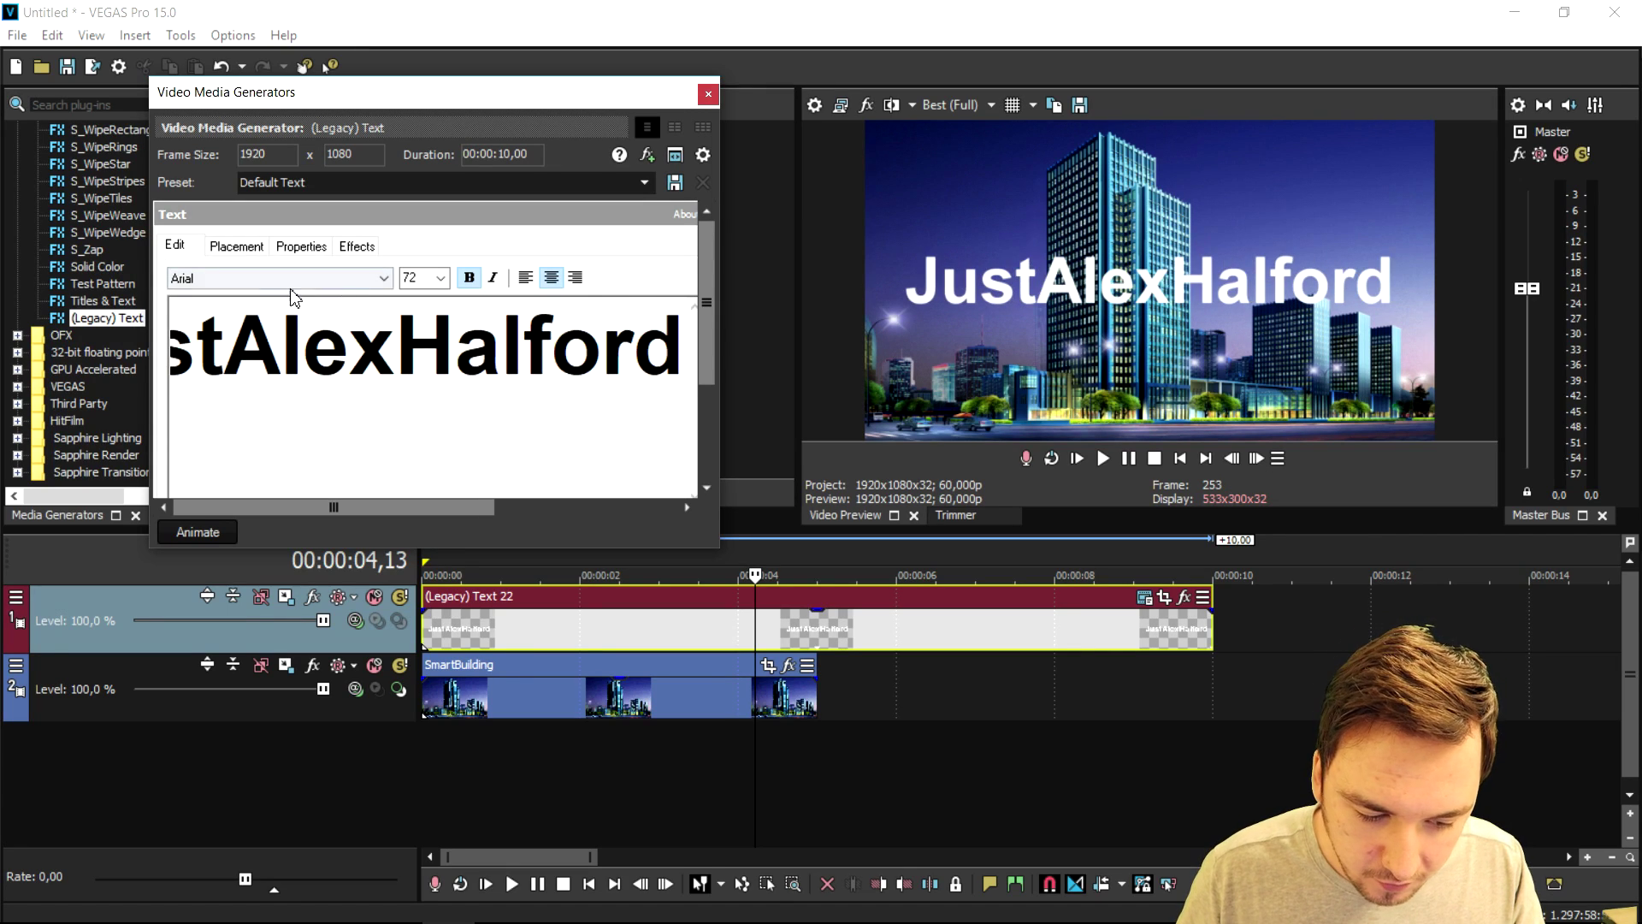
{"action": "double_click", "coordinate": [460, 365]}
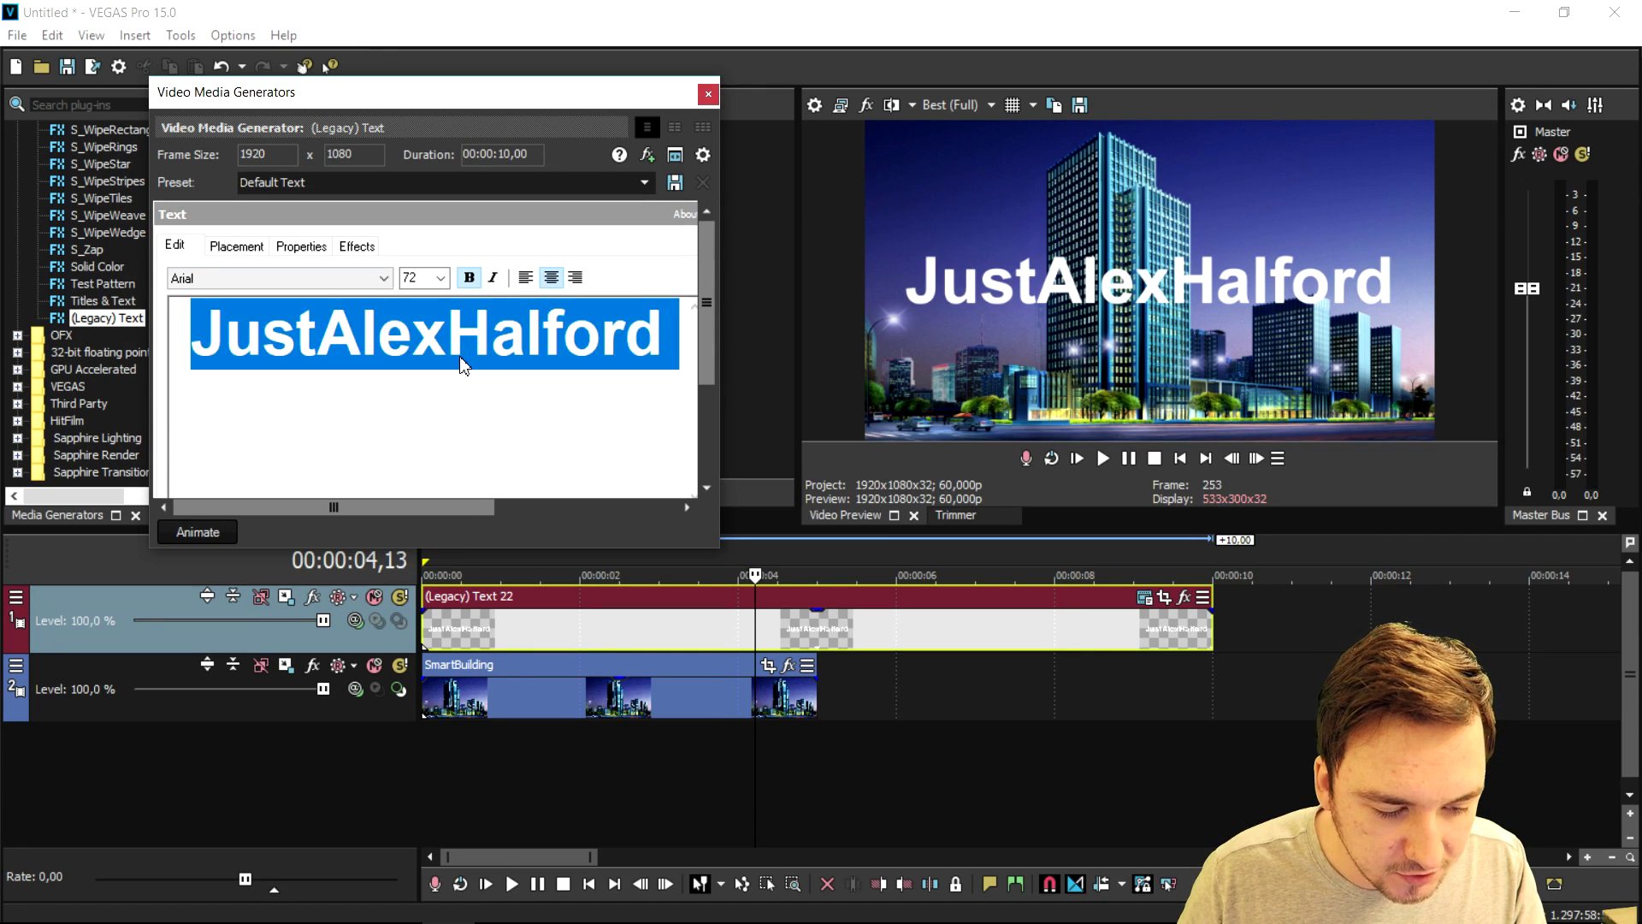
{"action": "left_click", "coordinate": [316, 277]}
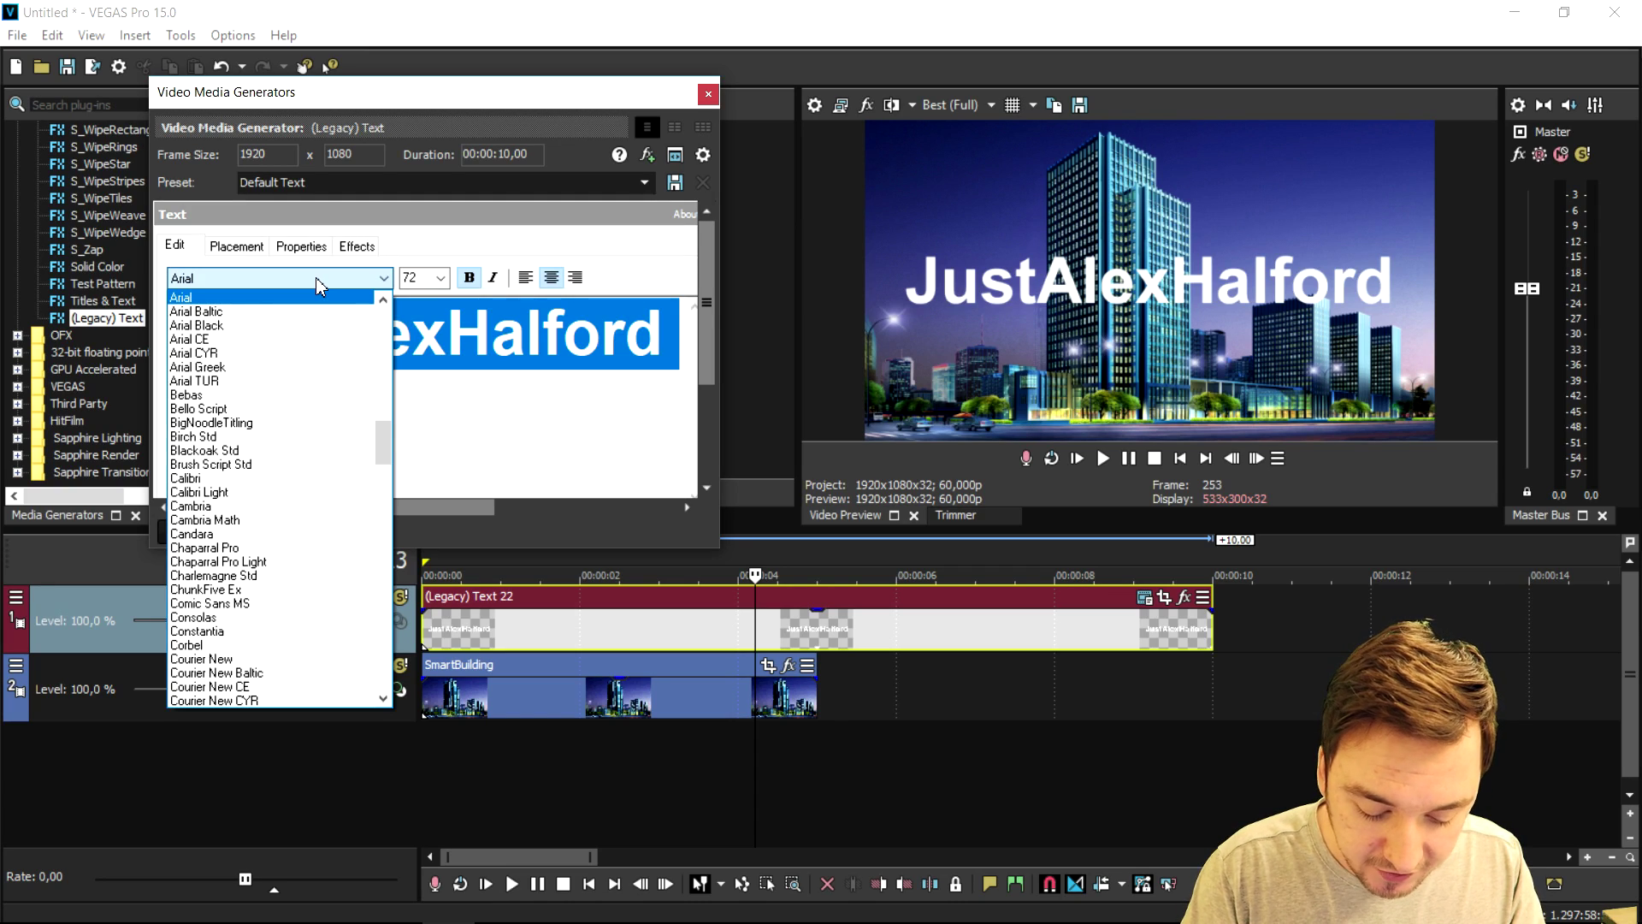
{"action": "key", "text": "l"}
{"action": "key", "text": "Down"}
{"action": "key", "text": "Down"}
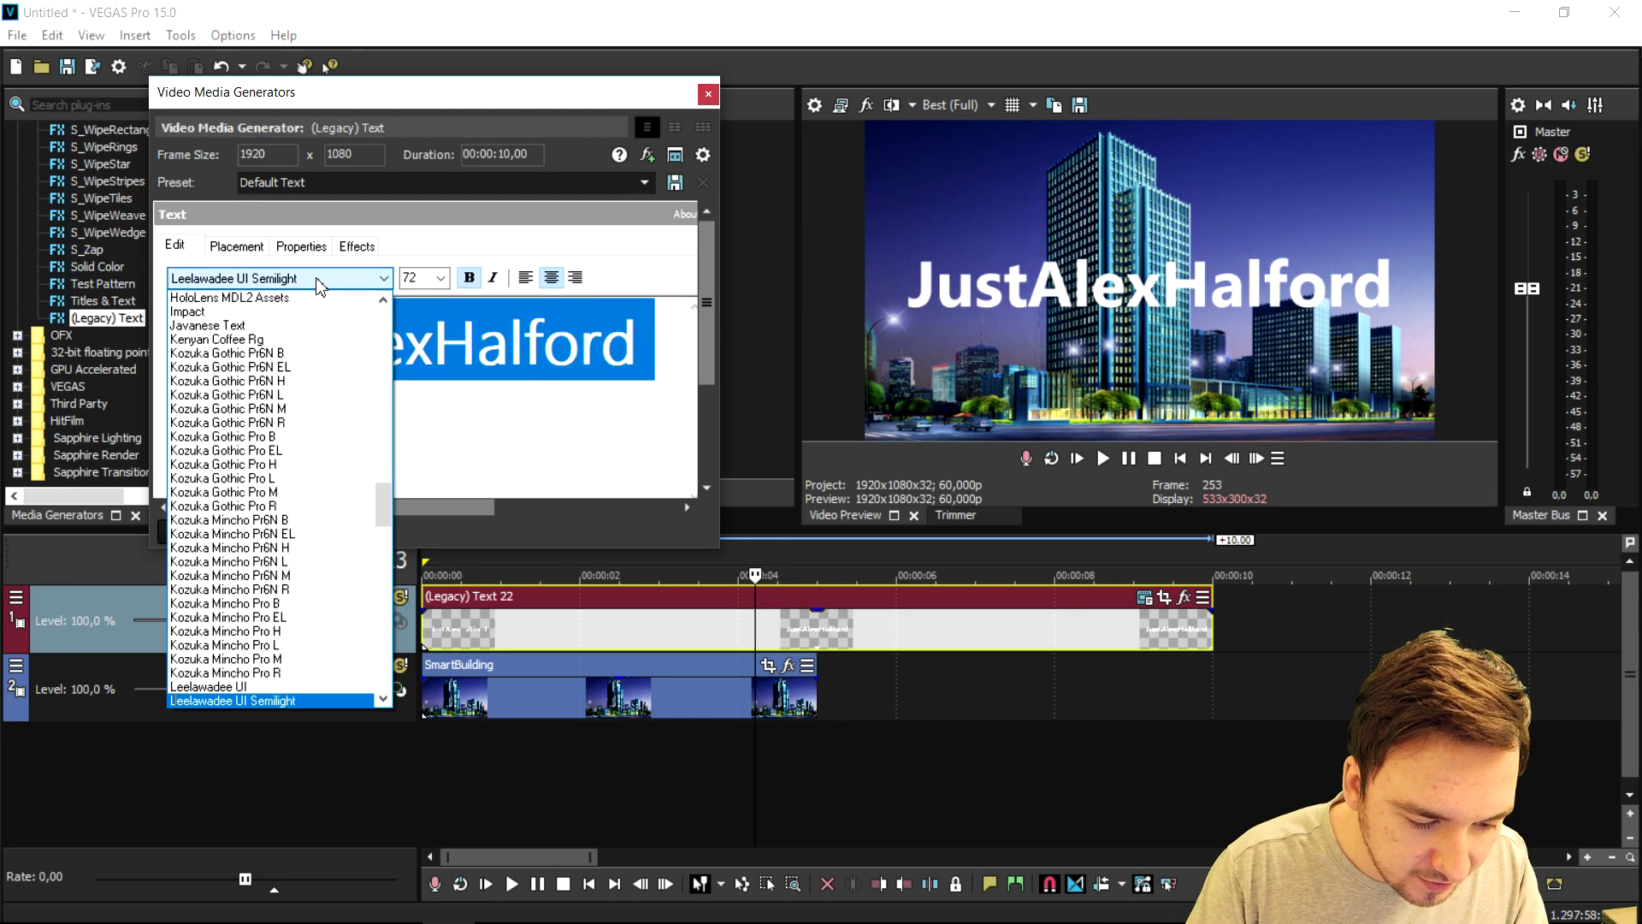
{"action": "key", "text": "Down"}
{"action": "key", "text": "Down"}
{"action": "key", "text": "Down"}
{"action": "key", "text": "Down"}
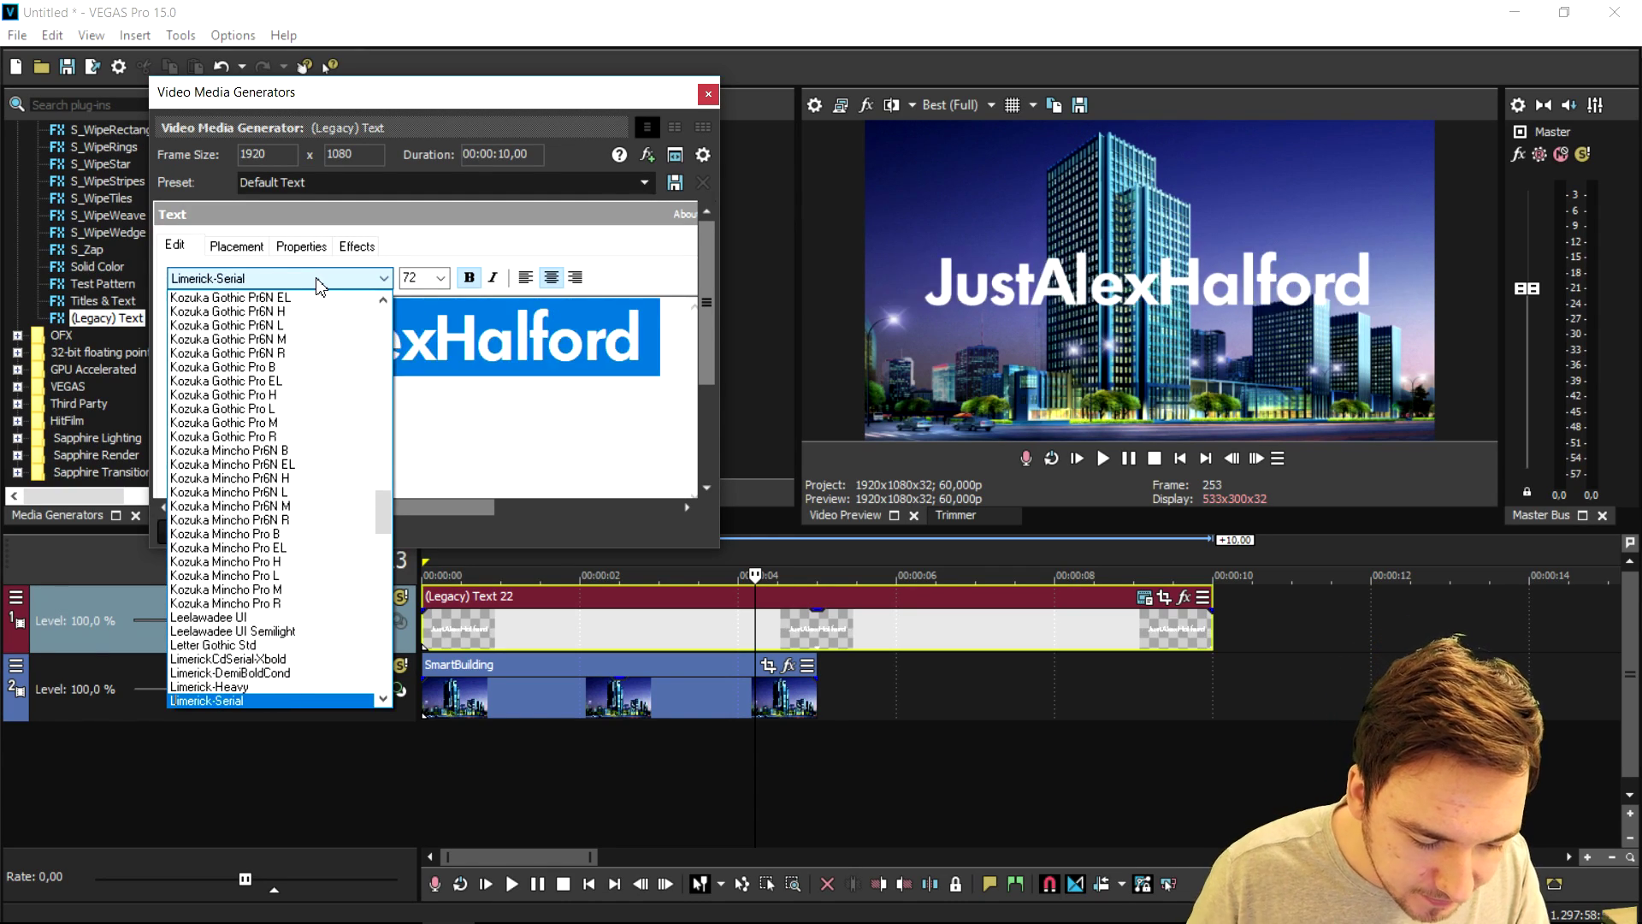
{"action": "scroll", "coordinate": [320, 295], "scroll_direction": "down", "scroll_amount": 2}
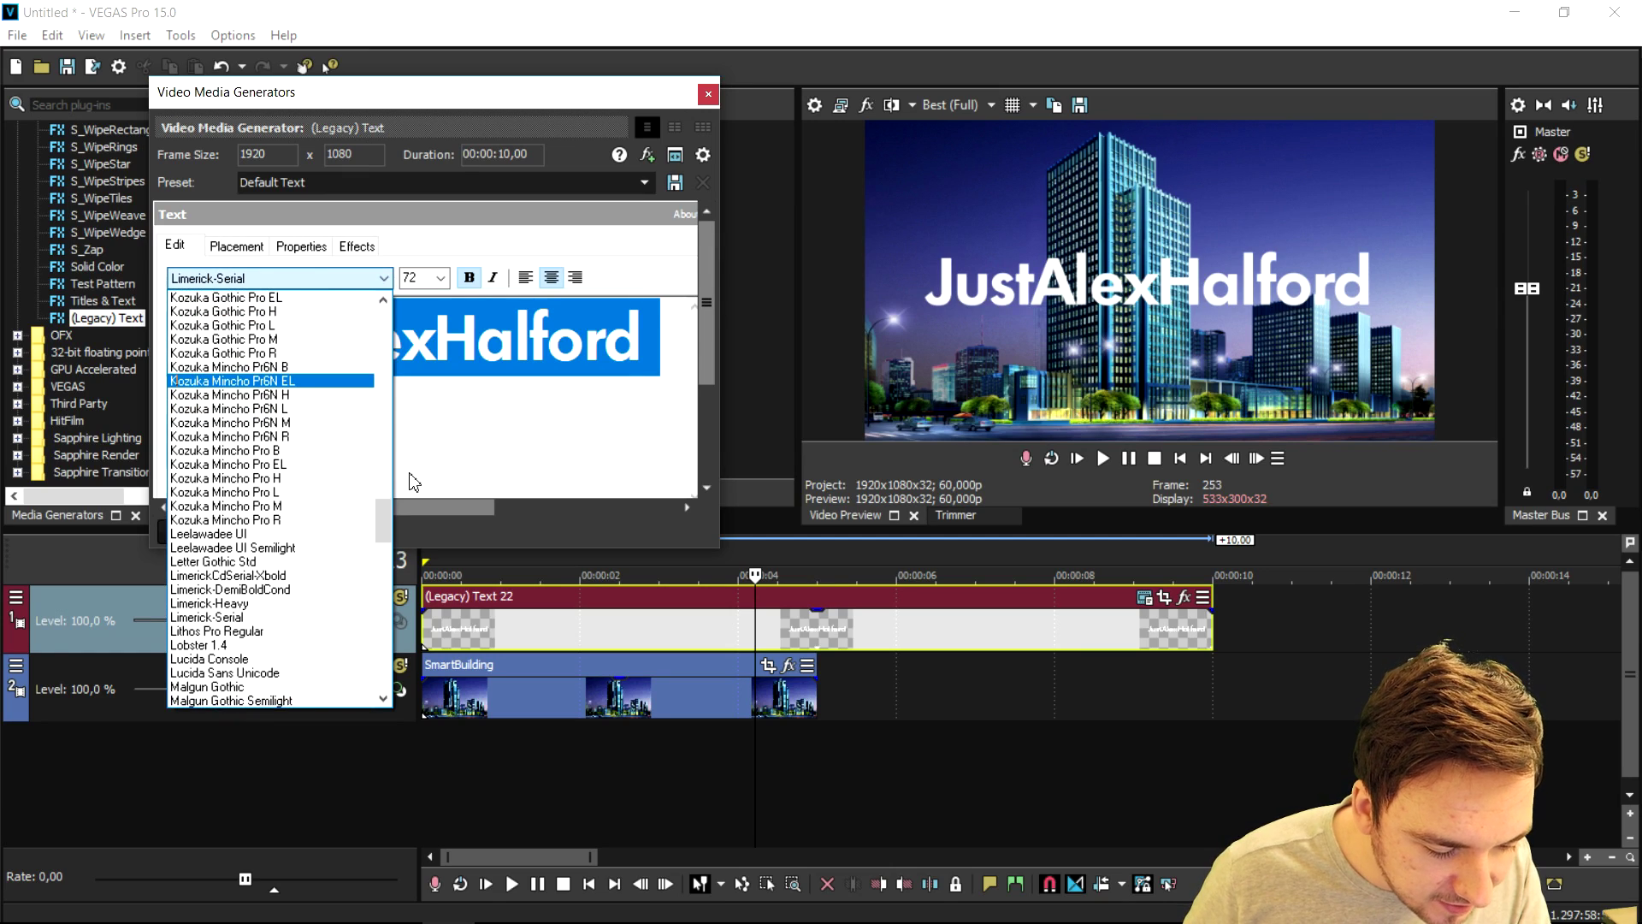
{"action": "left_click", "coordinate": [311, 645]}
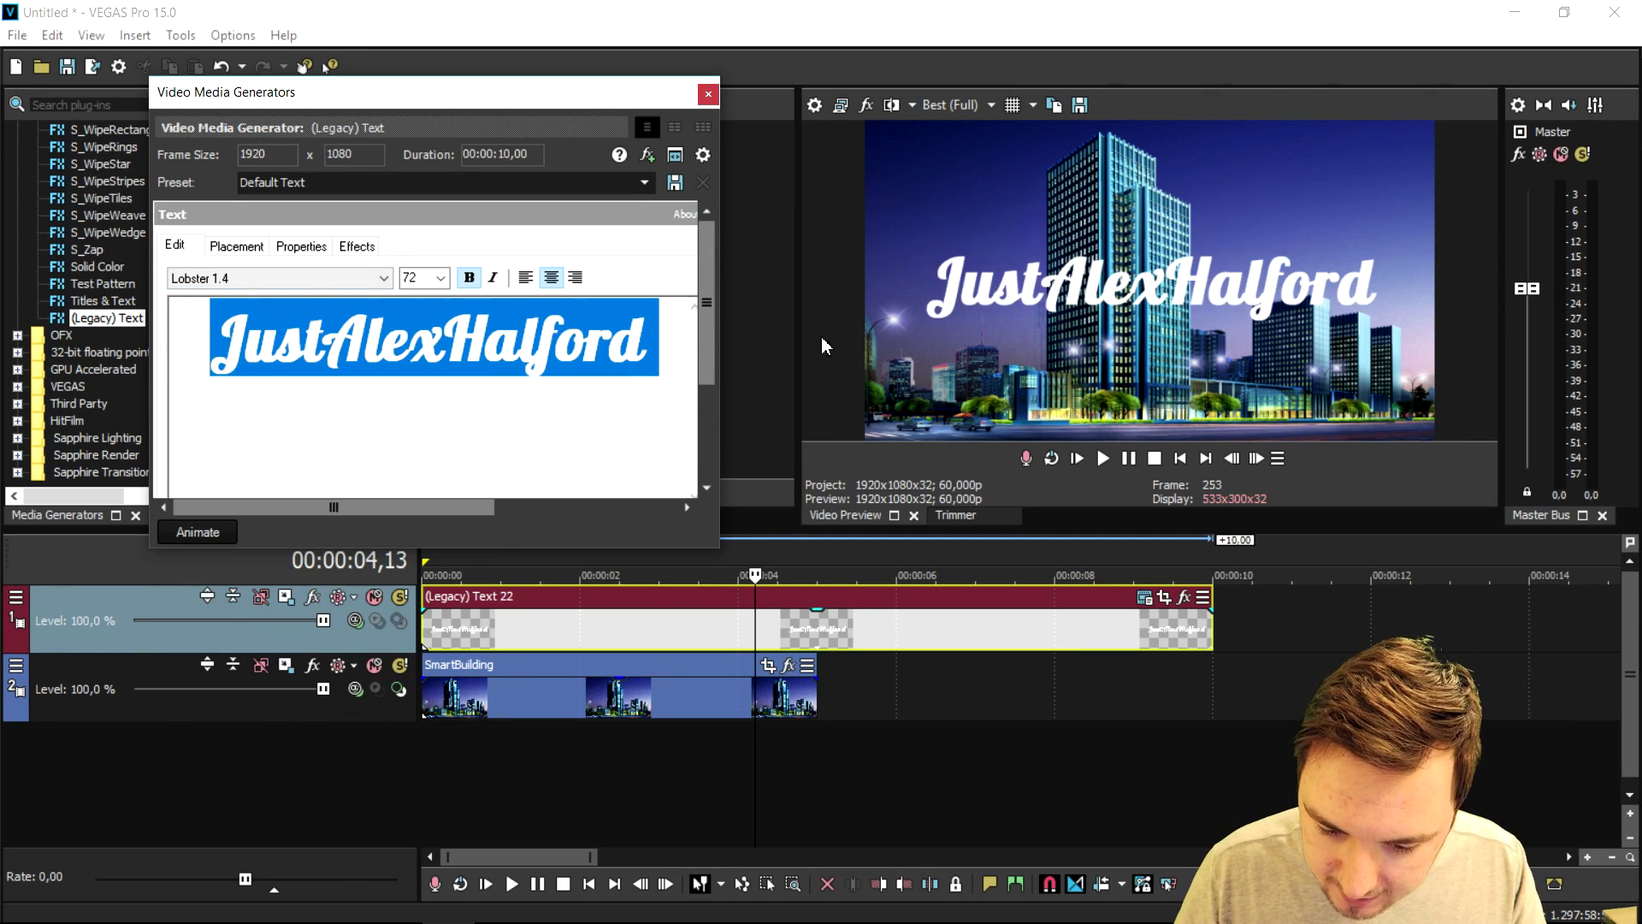
Move the title near the top with X 0, then trim it to end with SmartBuilding
{"action": "left_click", "coordinate": [235, 247]}
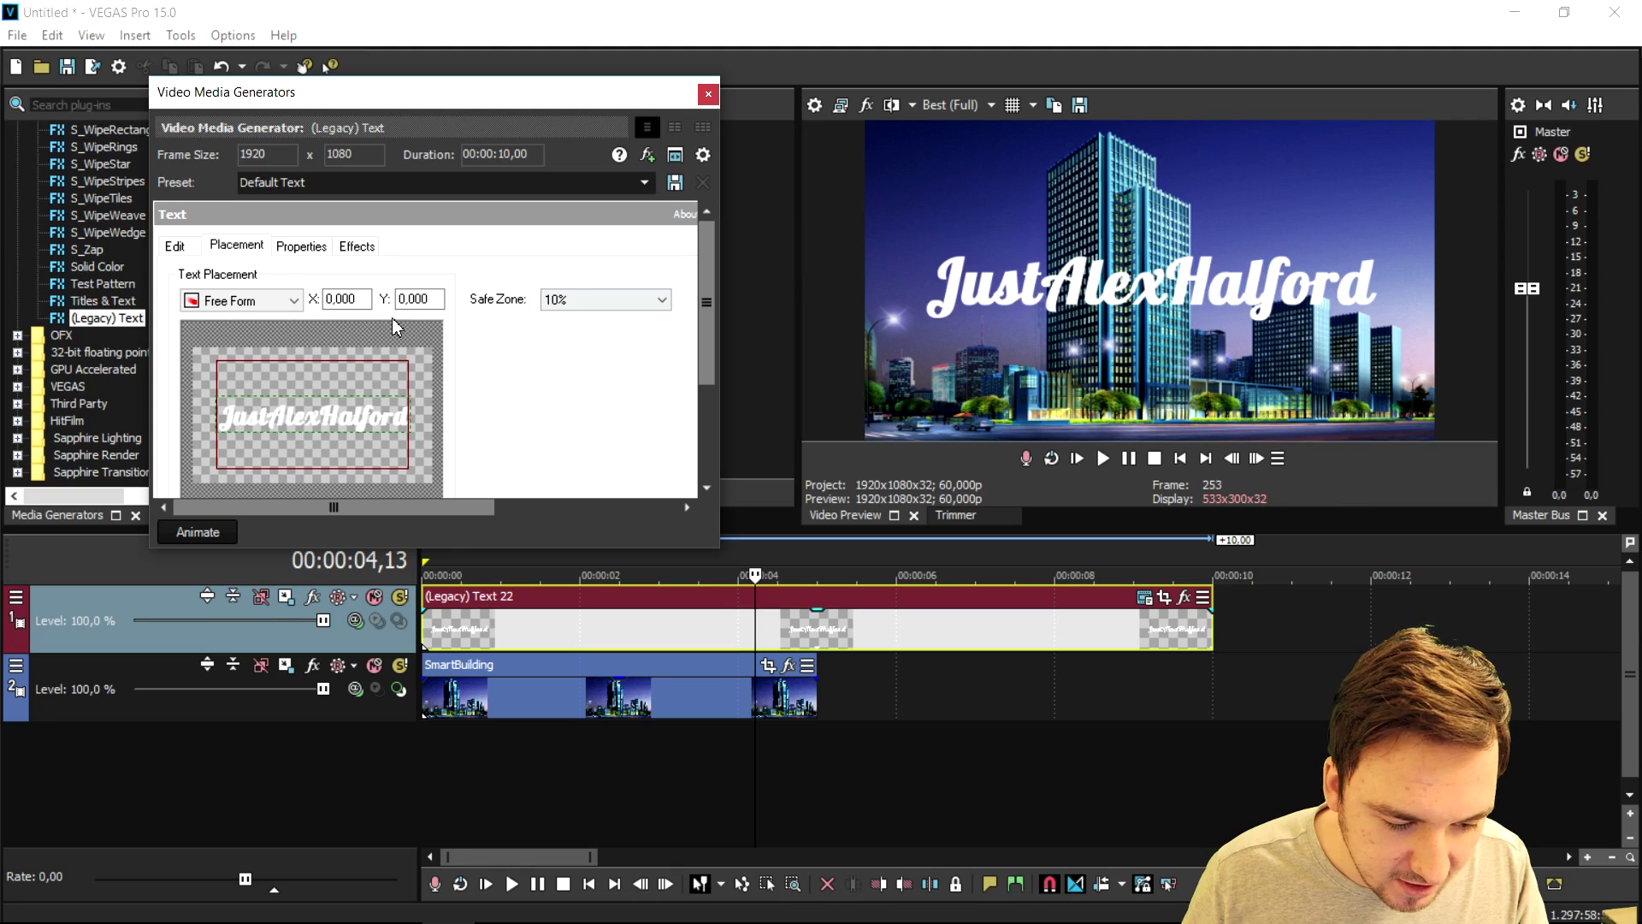
{"action": "left_click_drag", "start_coordinate": [339, 409], "coordinate": [336, 387]}
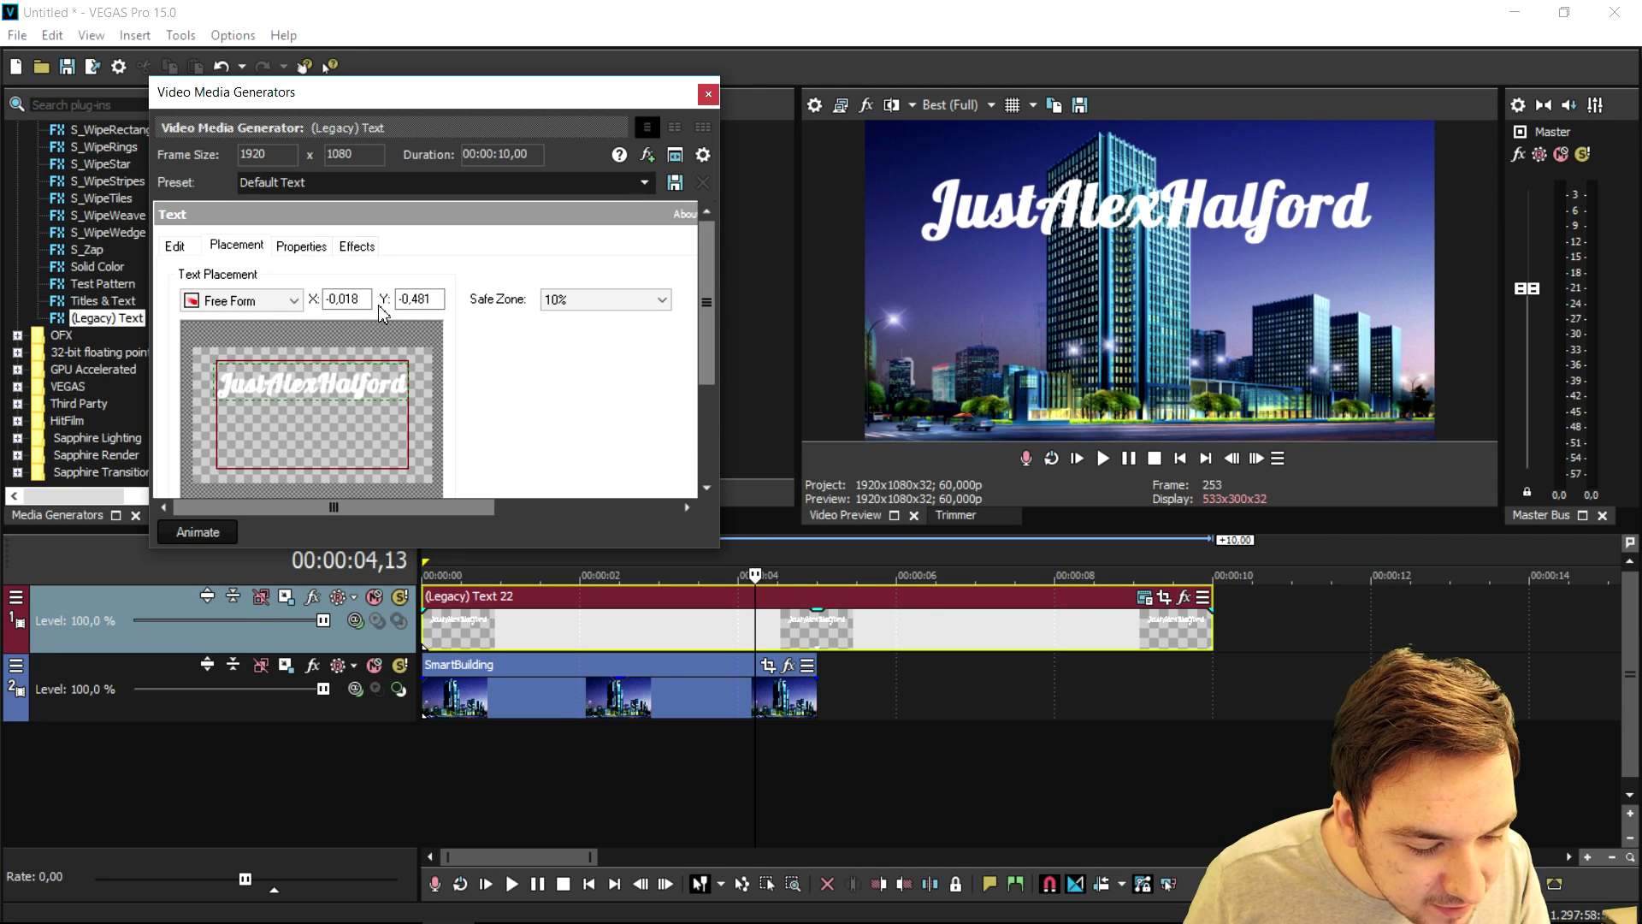
{"action": "double_click", "coordinate": [369, 298]}
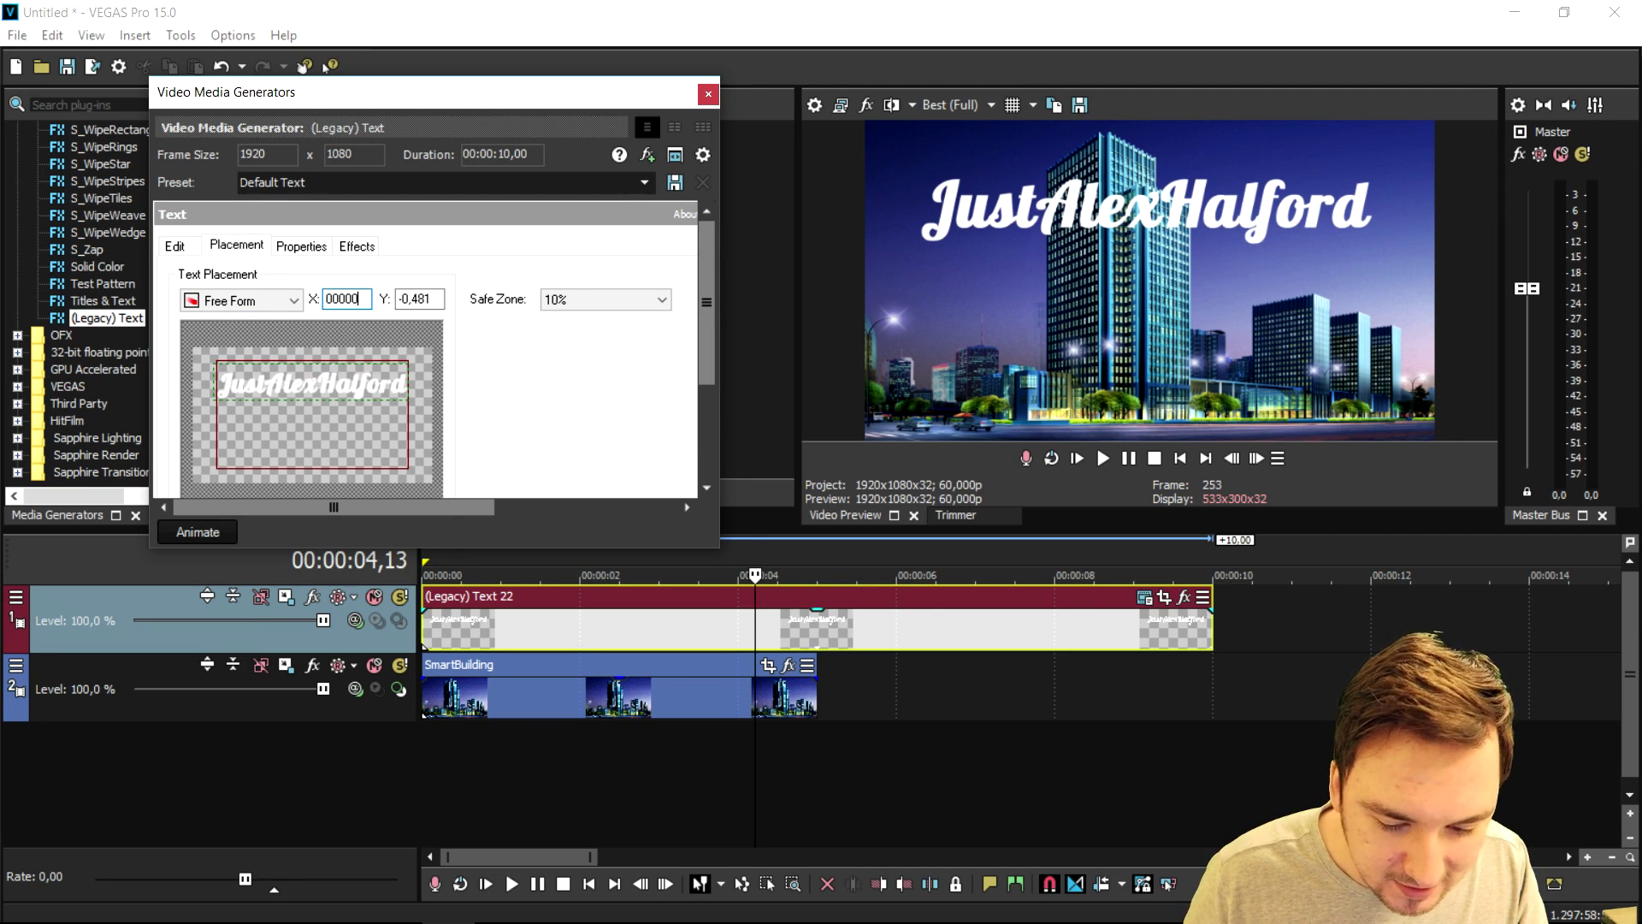
{"action": "type", "text": "00000"}
{"action": "key", "text": "Return"}
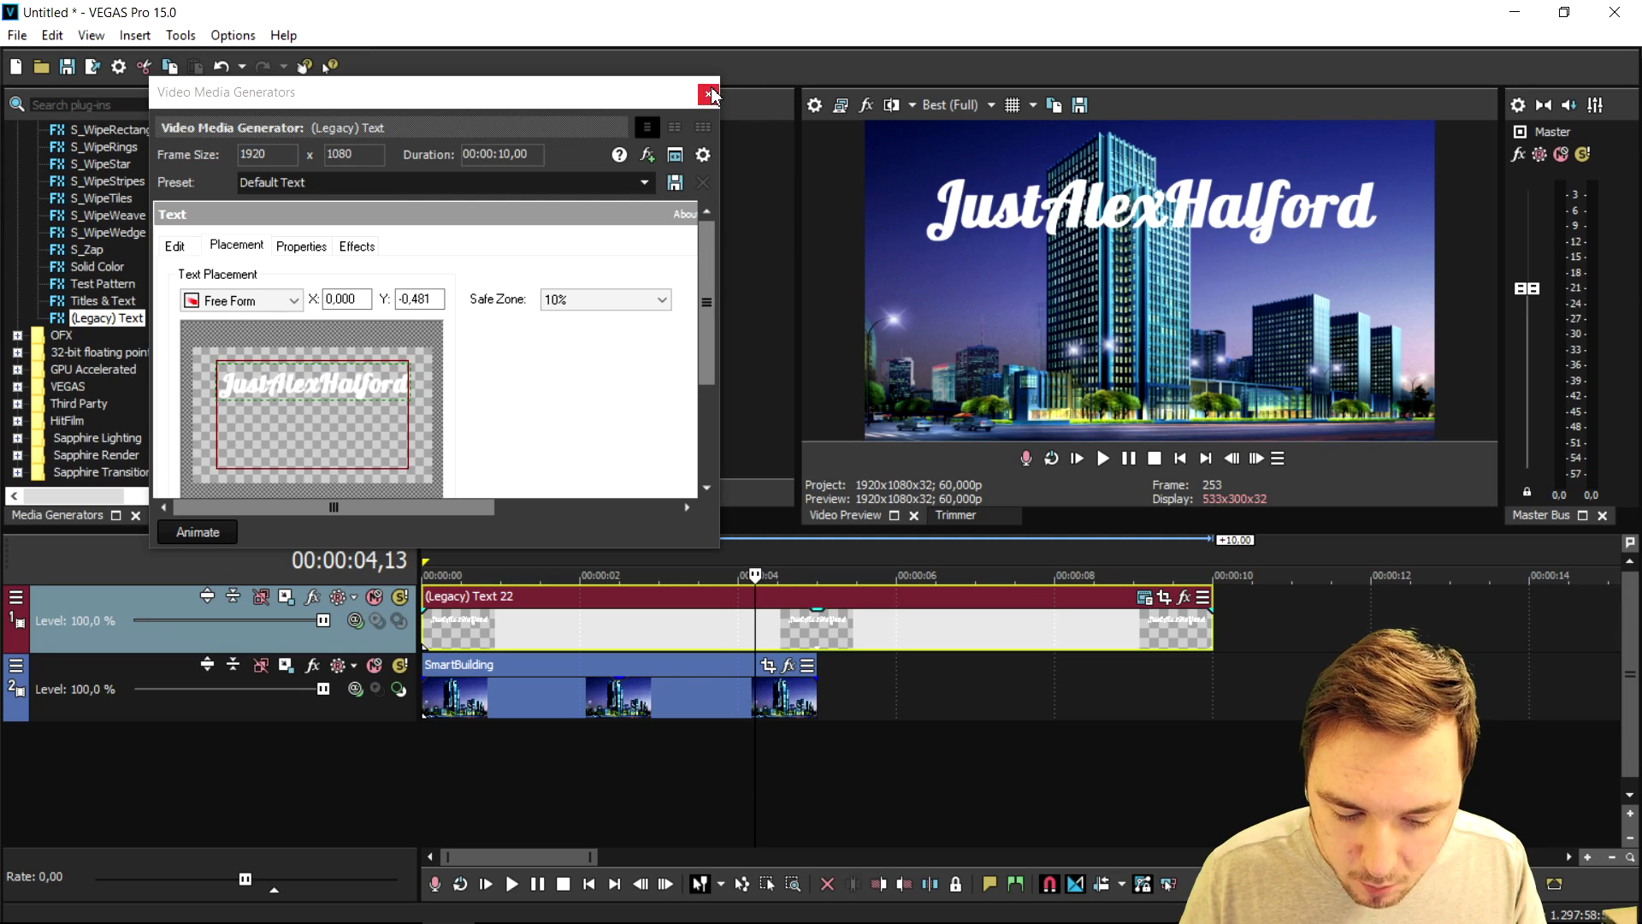
{"action": "left_click", "coordinate": [708, 94]}
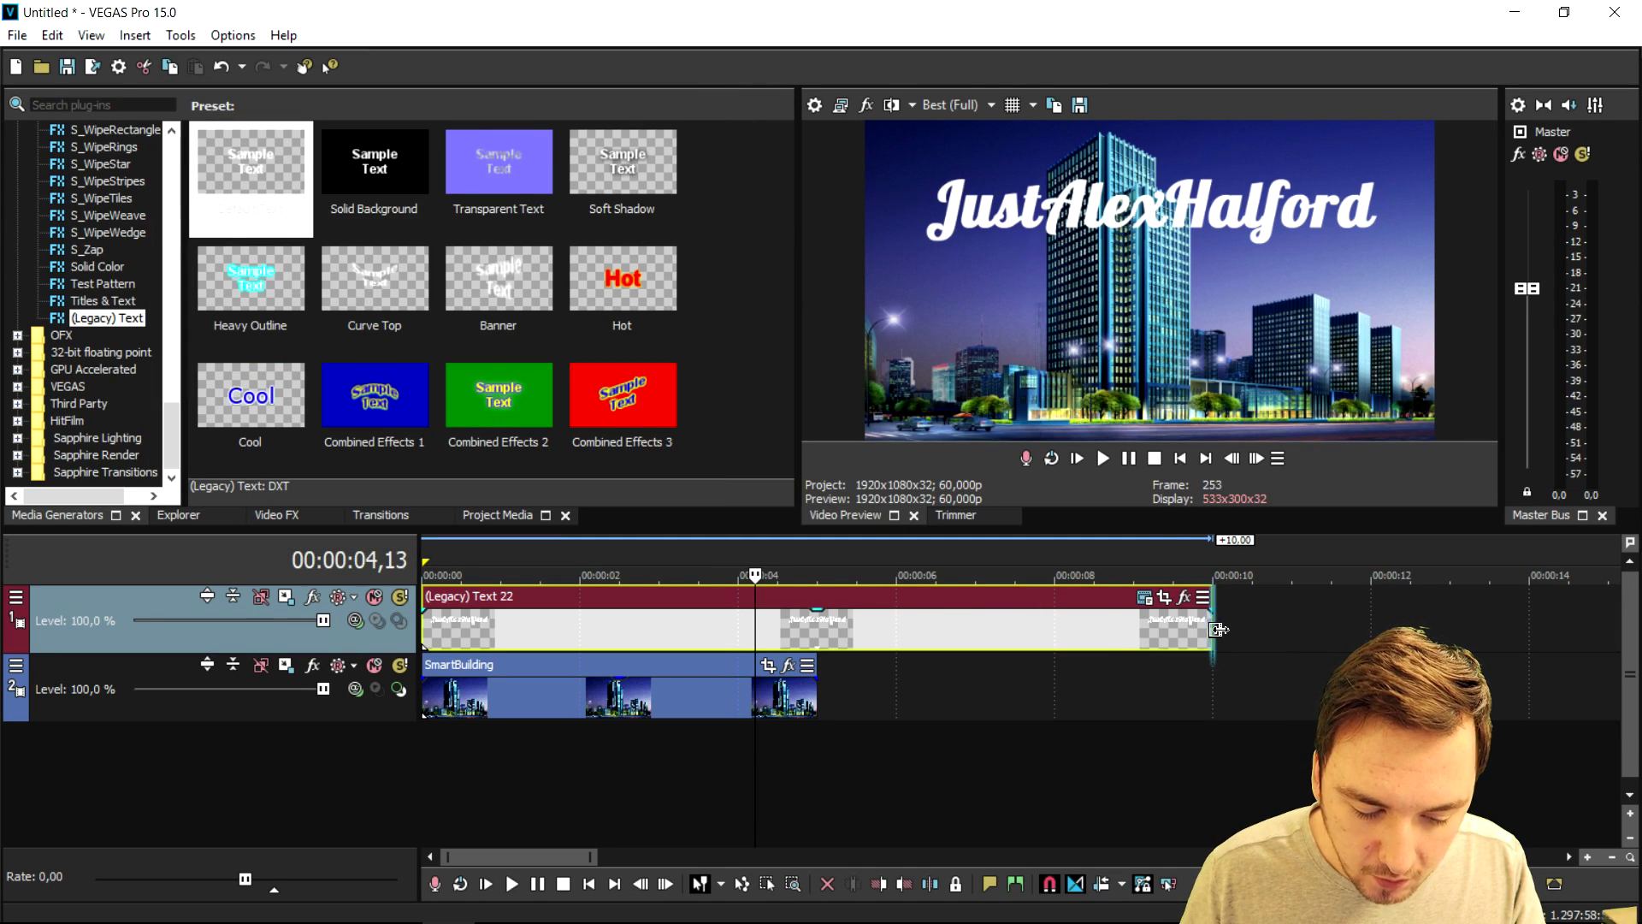
{"action": "left_click_drag", "start_coordinate": [1216, 629], "coordinate": [816, 630]}
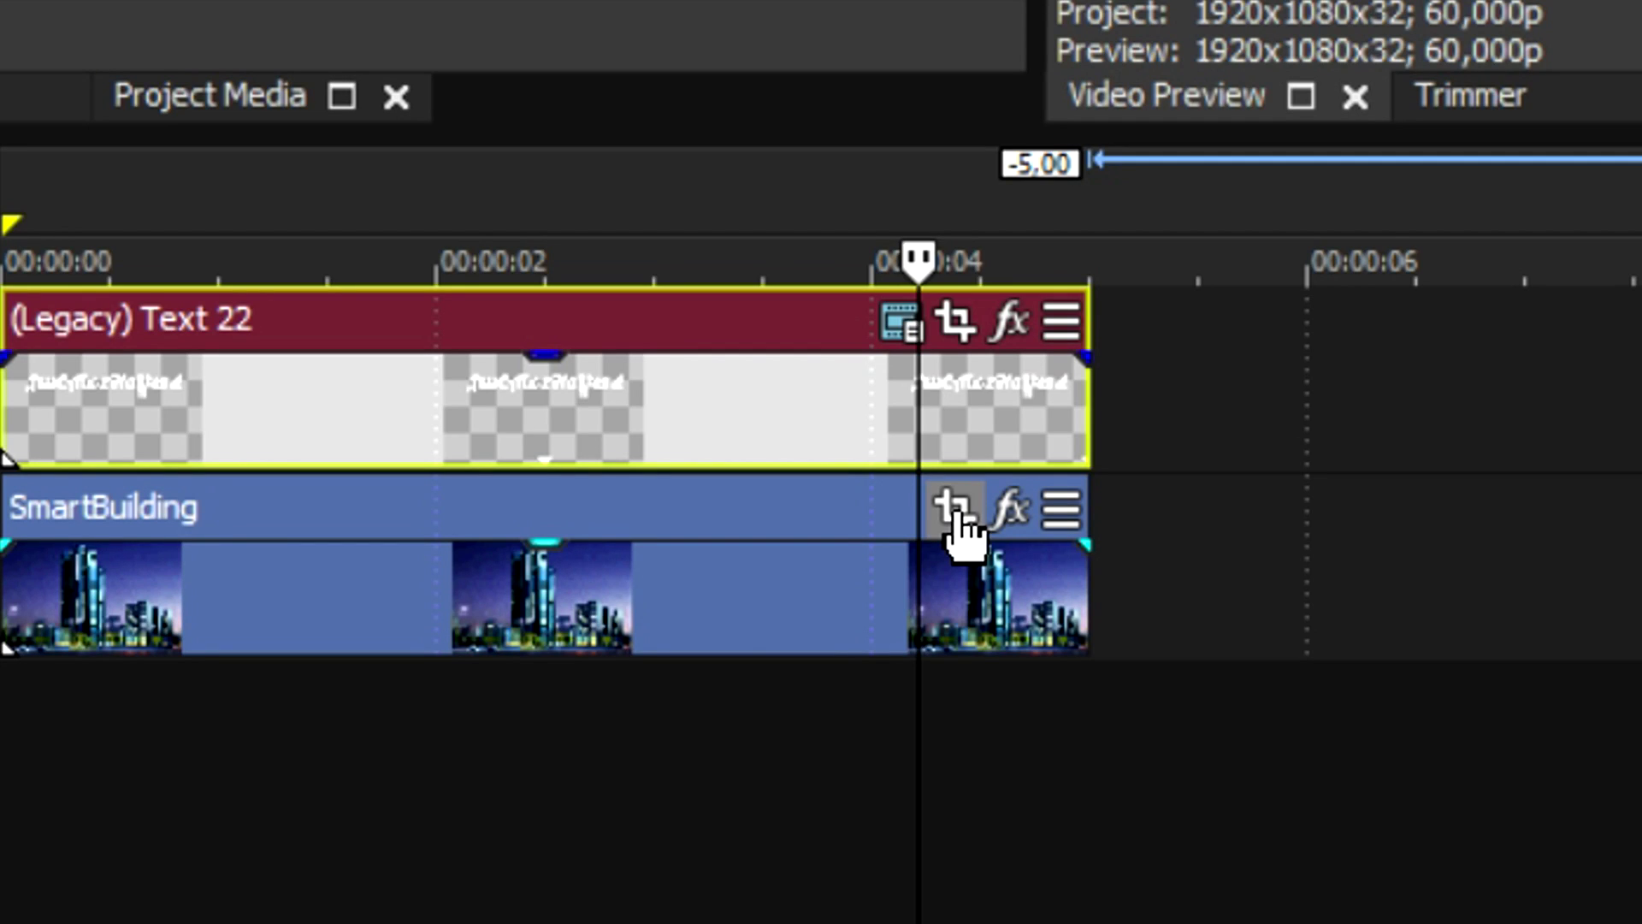
{"action": "left_click", "coordinate": [955, 513]}
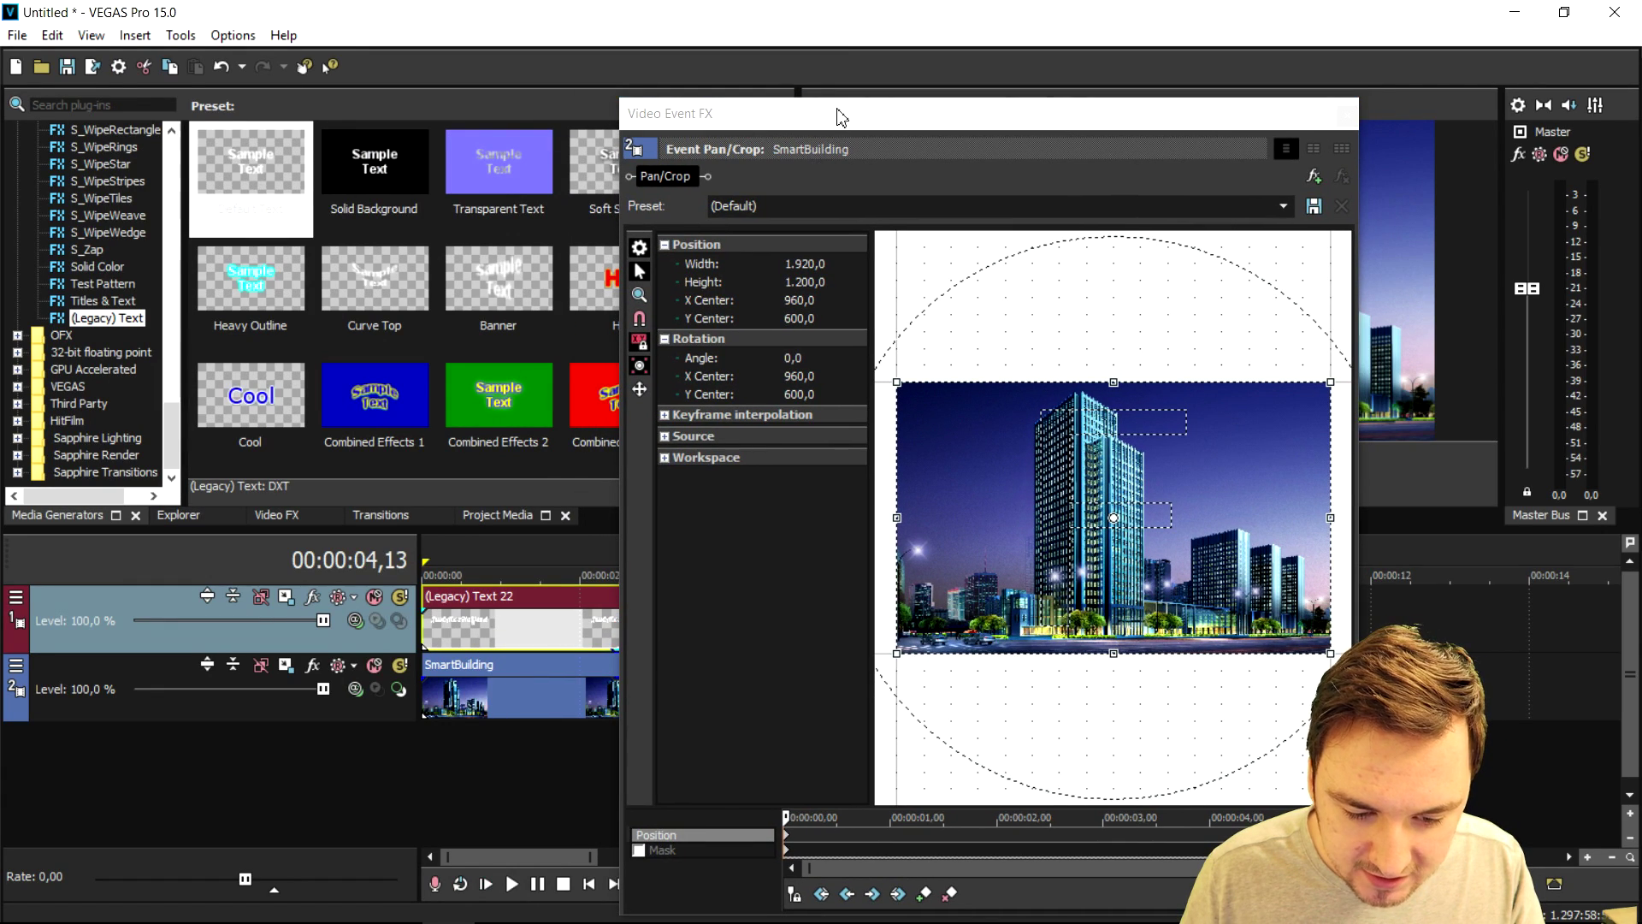
Drag the Video Event FX window to the left so the preview is visible
{"action": "left_click_drag", "start_coordinate": [840, 117], "coordinate": [291, 64]}
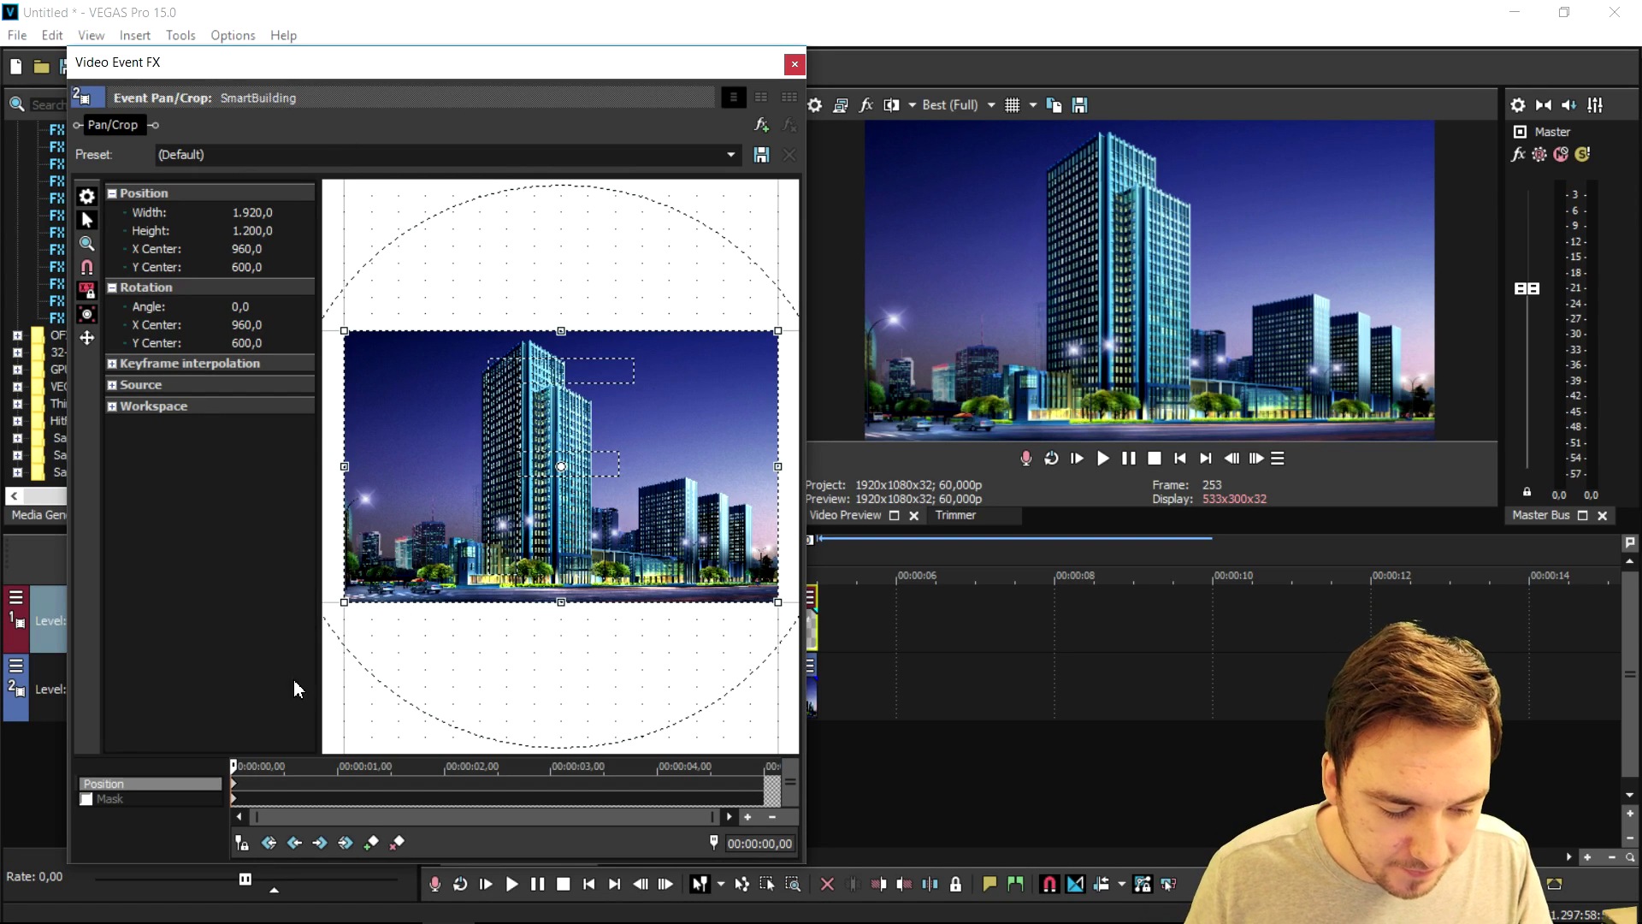
Enable Mask, pick the anchor creation tool, and zoom in on the tall building
{"action": "left_click", "coordinate": [86, 799]}
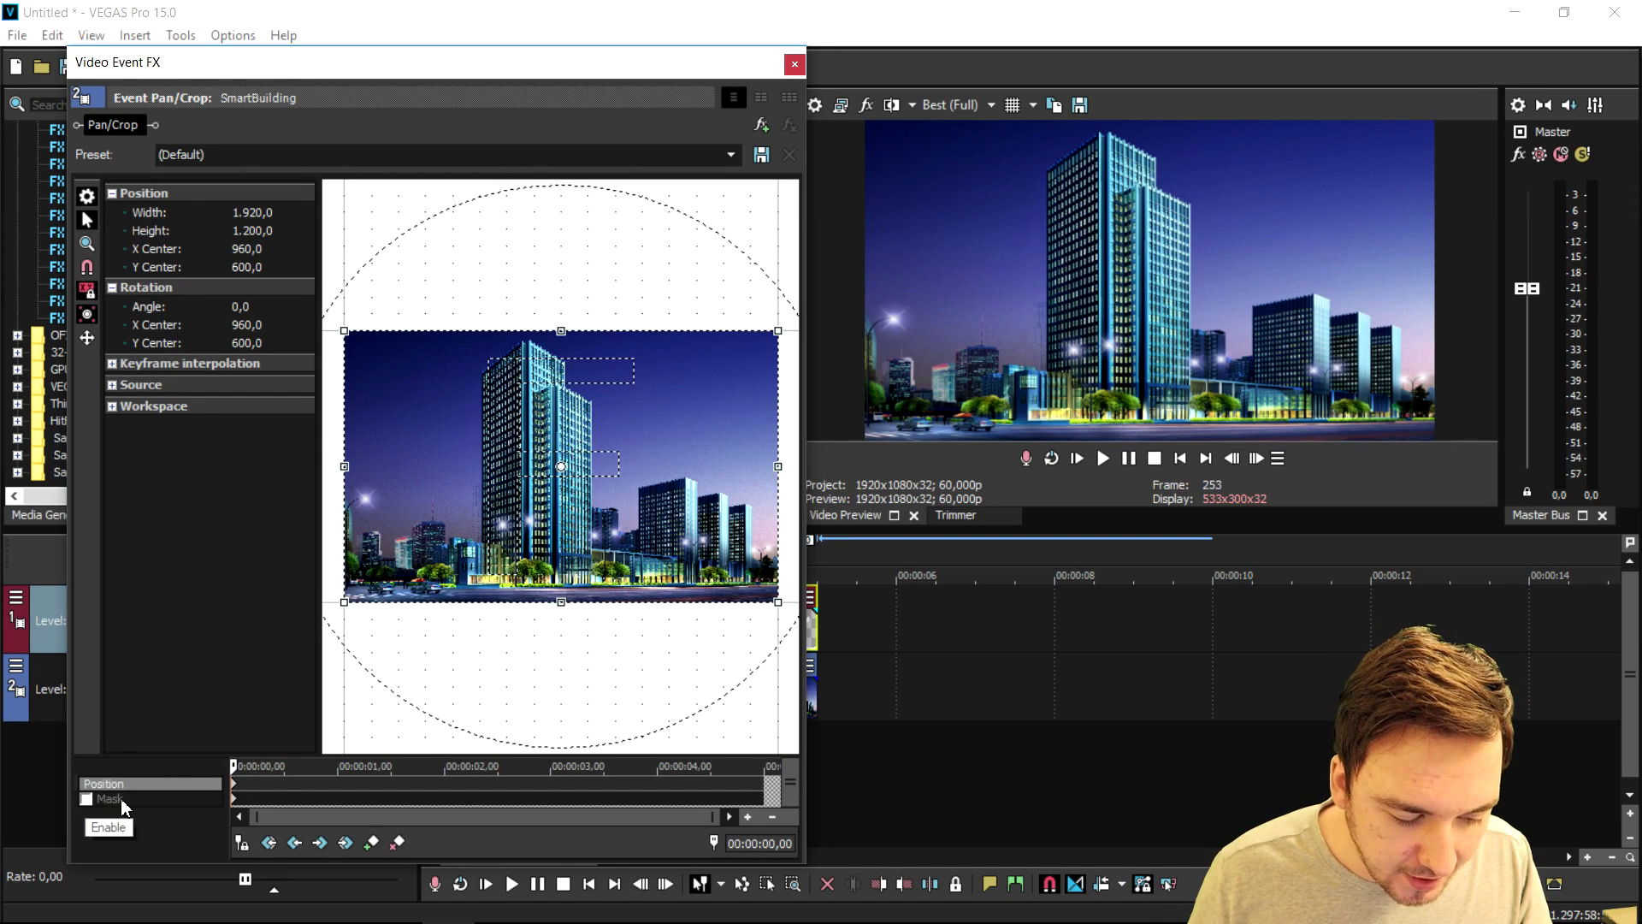
{"action": "left_click", "coordinate": [120, 798]}
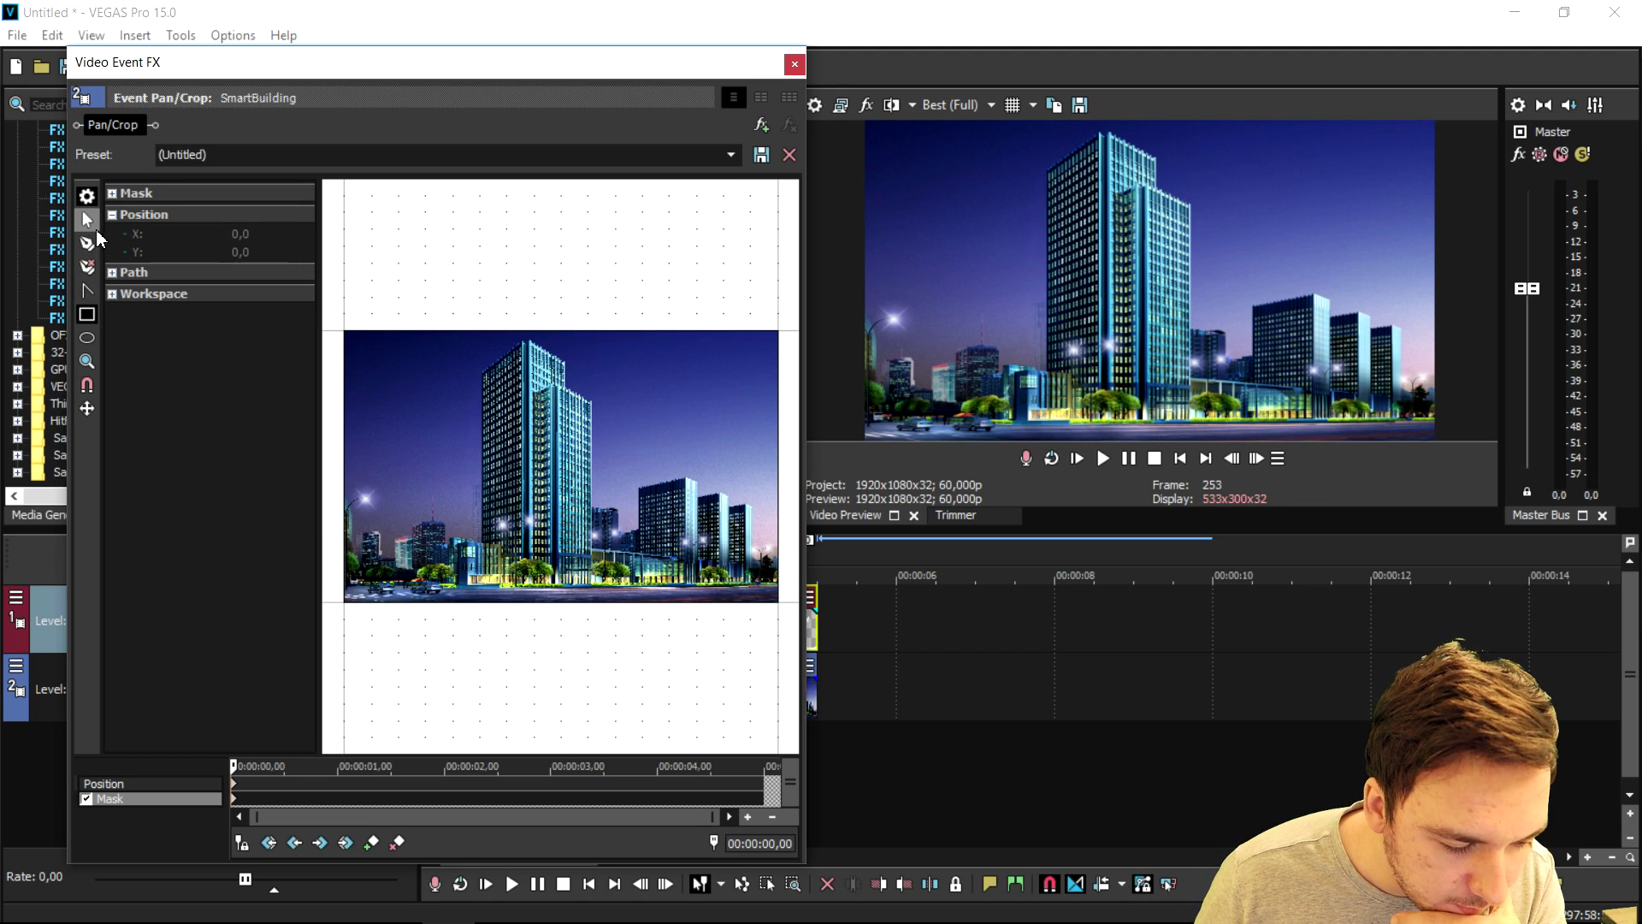
{"action": "left_click", "coordinate": [87, 244]}
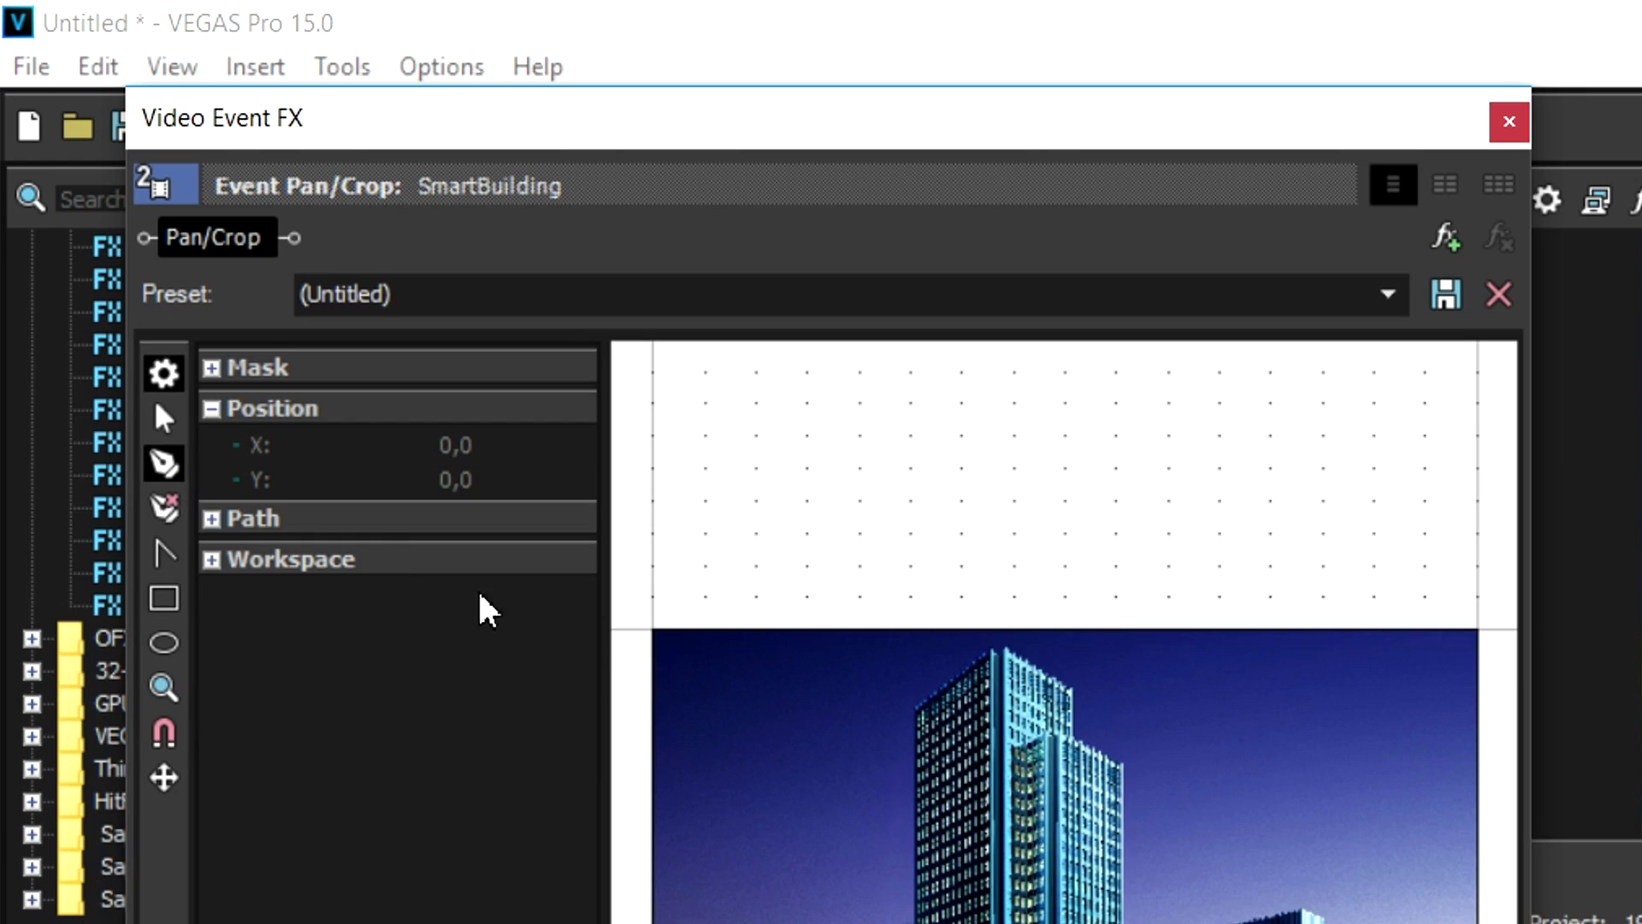
{"action": "scroll", "coordinate": [755, 851], "scroll_direction": "up", "scroll_amount": 2}
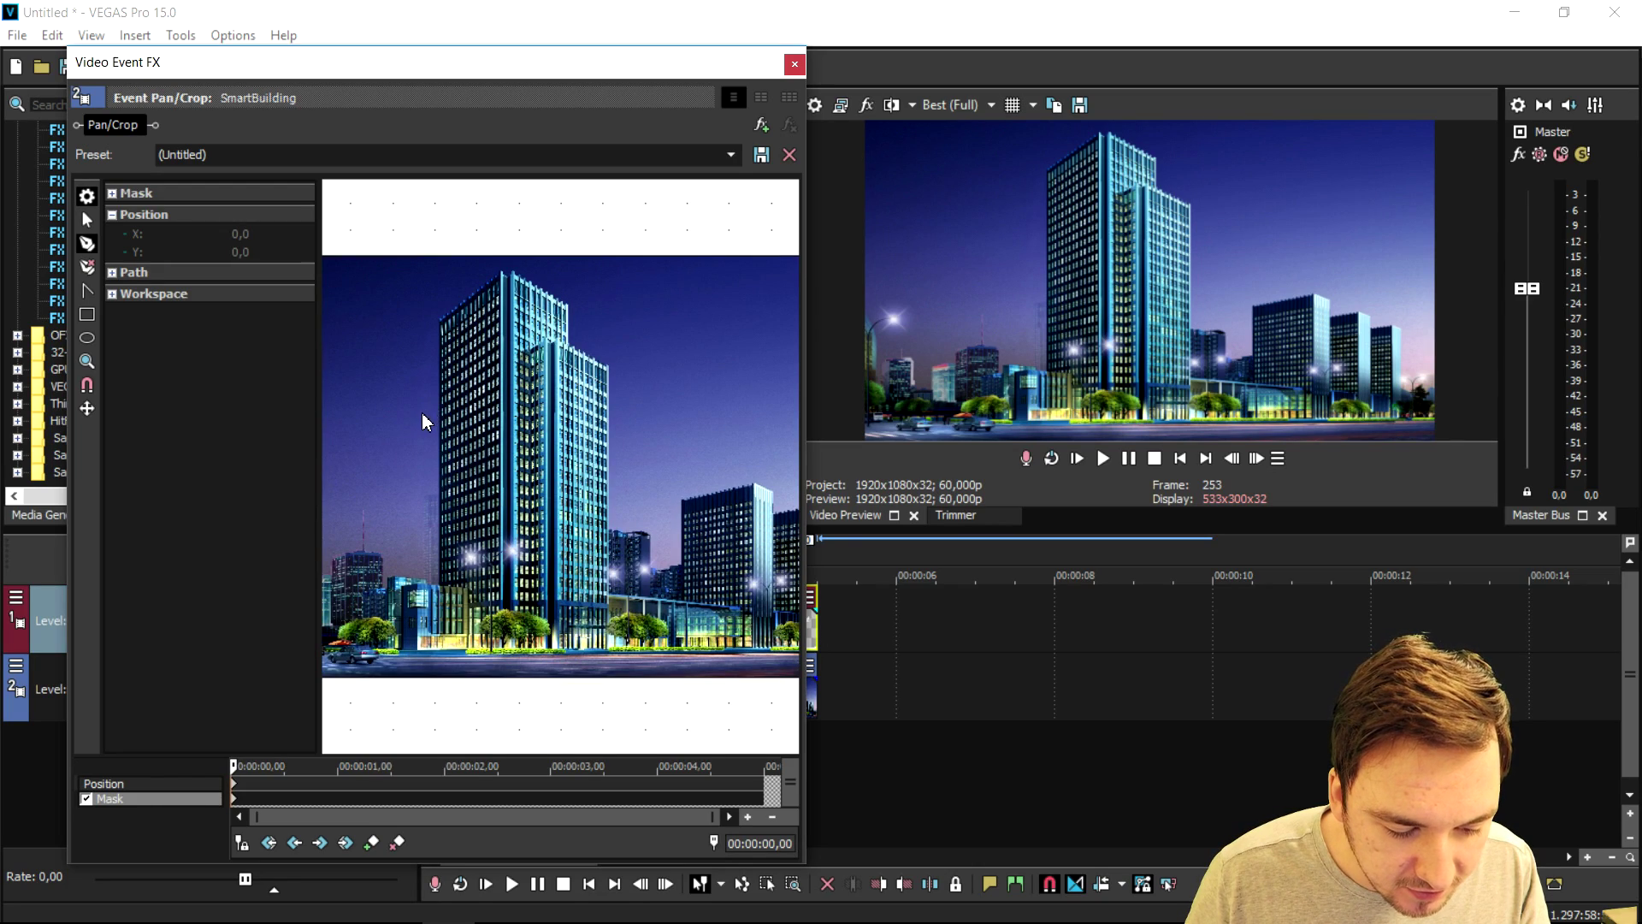
{"action": "left_click_drag", "start_coordinate": [422, 413], "coordinate": [481, 417]}
{"action": "scroll", "coordinate": [493, 509], "scroll_direction": "up", "scroll_amount": 2}
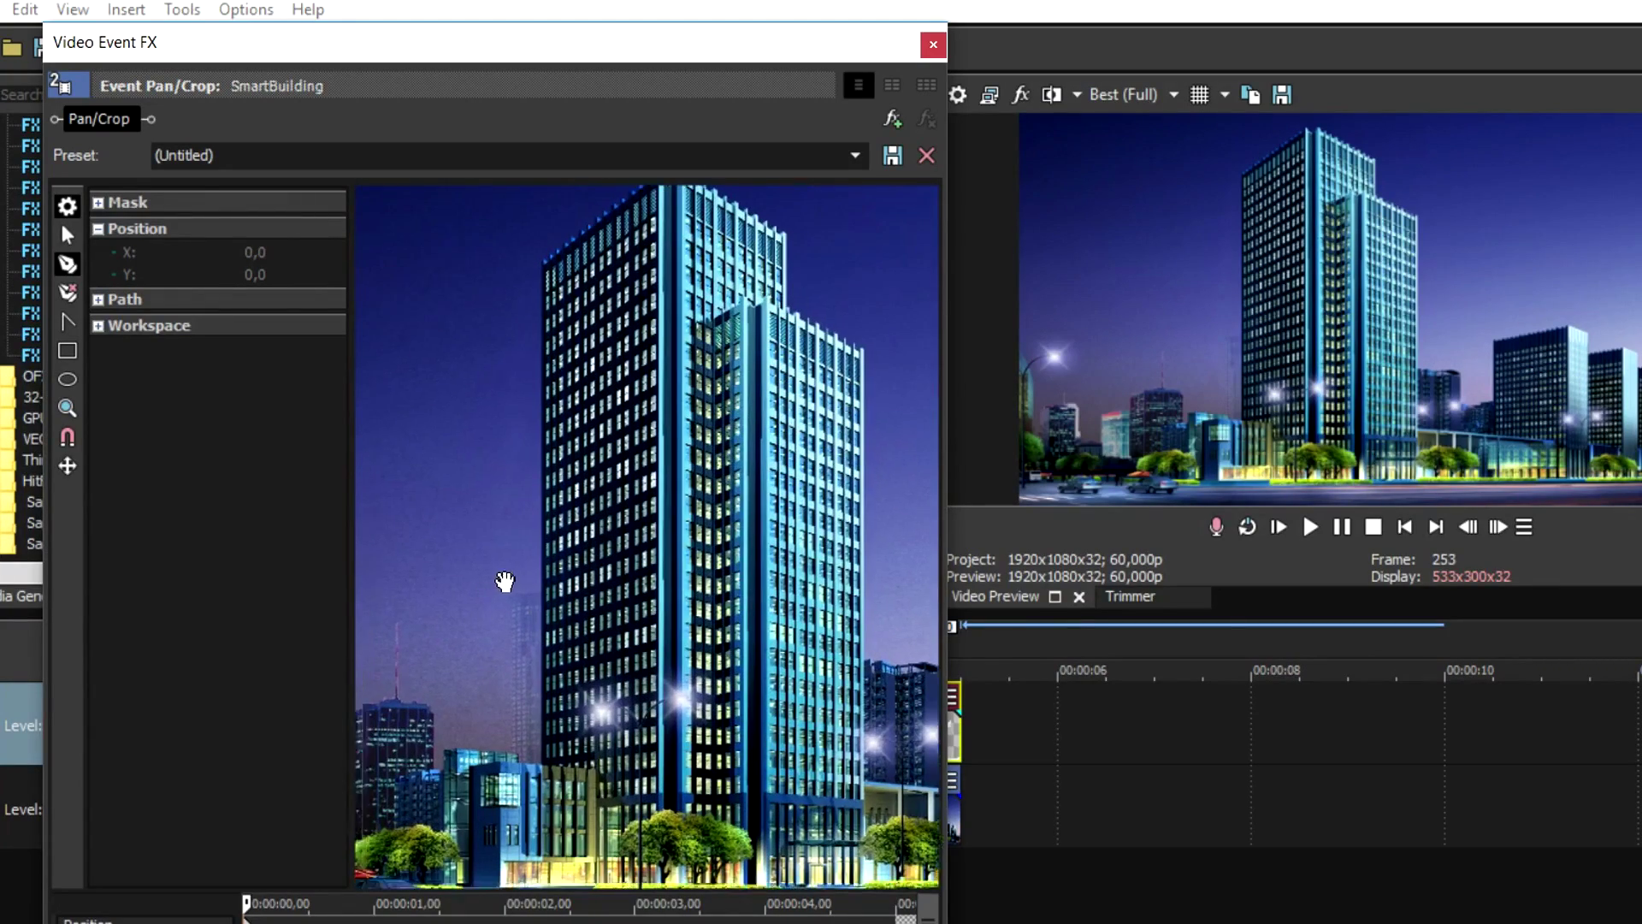
{"action": "left_click_drag", "start_coordinate": [442, 500], "coordinate": [548, 513]}
{"action": "scroll", "coordinate": [555, 548], "scroll_direction": "up", "scroll_amount": 3}
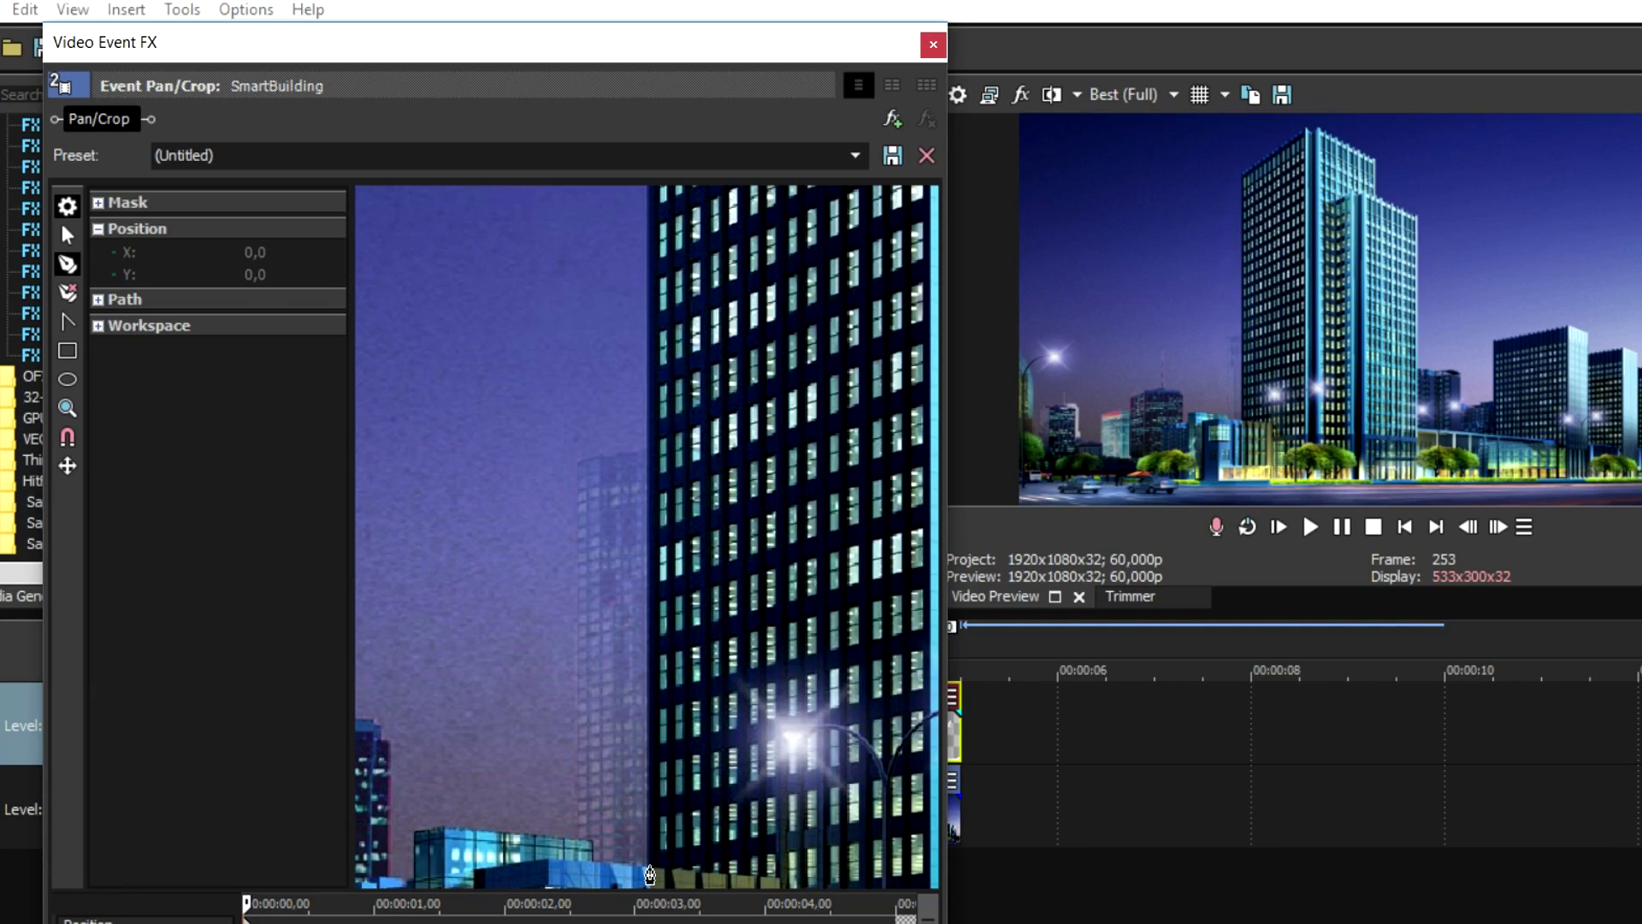
Trace mask points up the skyscraper's left edge and across its roofline
{"action": "left_click", "coordinate": [650, 866]}
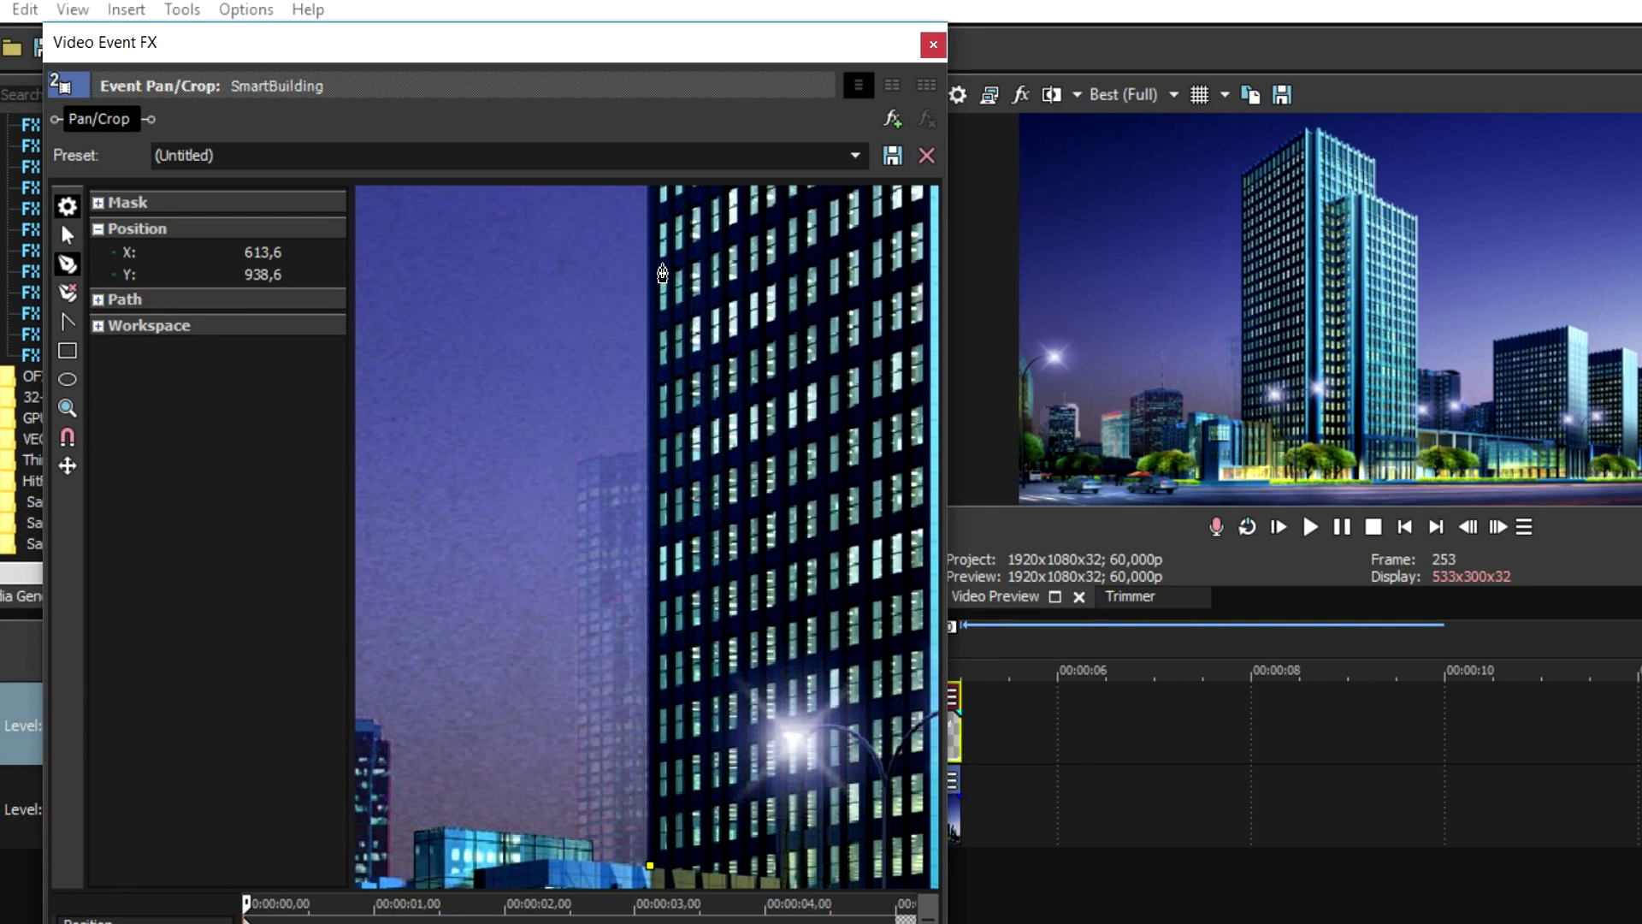
{"action": "scroll", "coordinate": [652, 272], "scroll_direction": "up", "scroll_amount": 2}
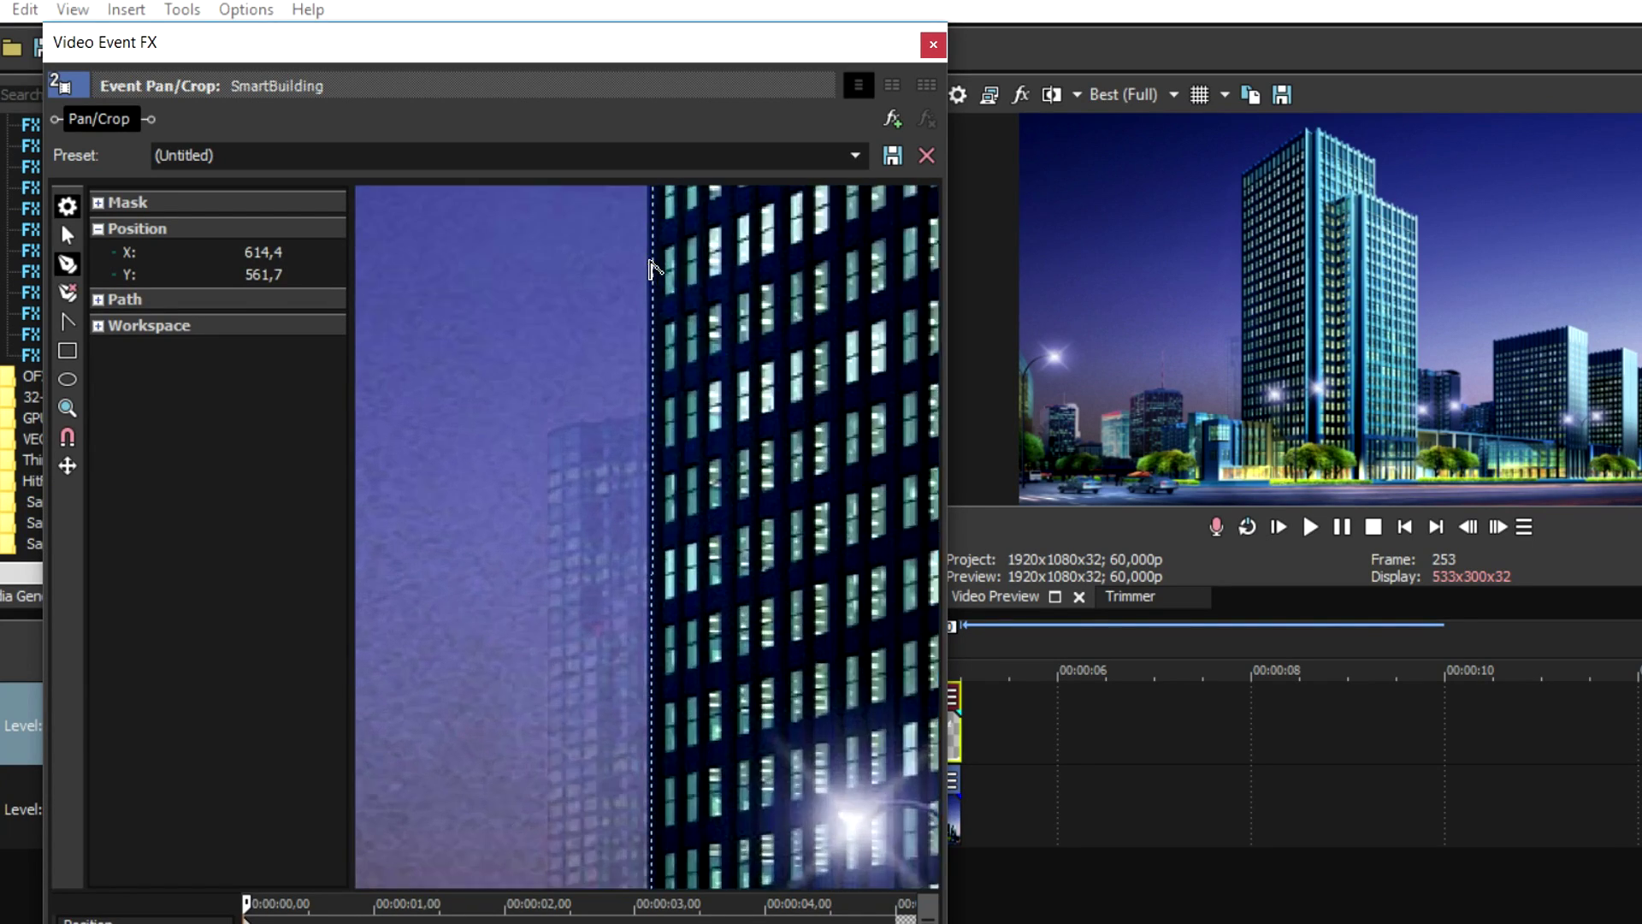
{"action": "scroll", "coordinate": [651, 272], "scroll_direction": "down", "scroll_amount": 2}
{"action": "scroll", "coordinate": [709, 438], "scroll_direction": "up", "scroll_amount": 2}
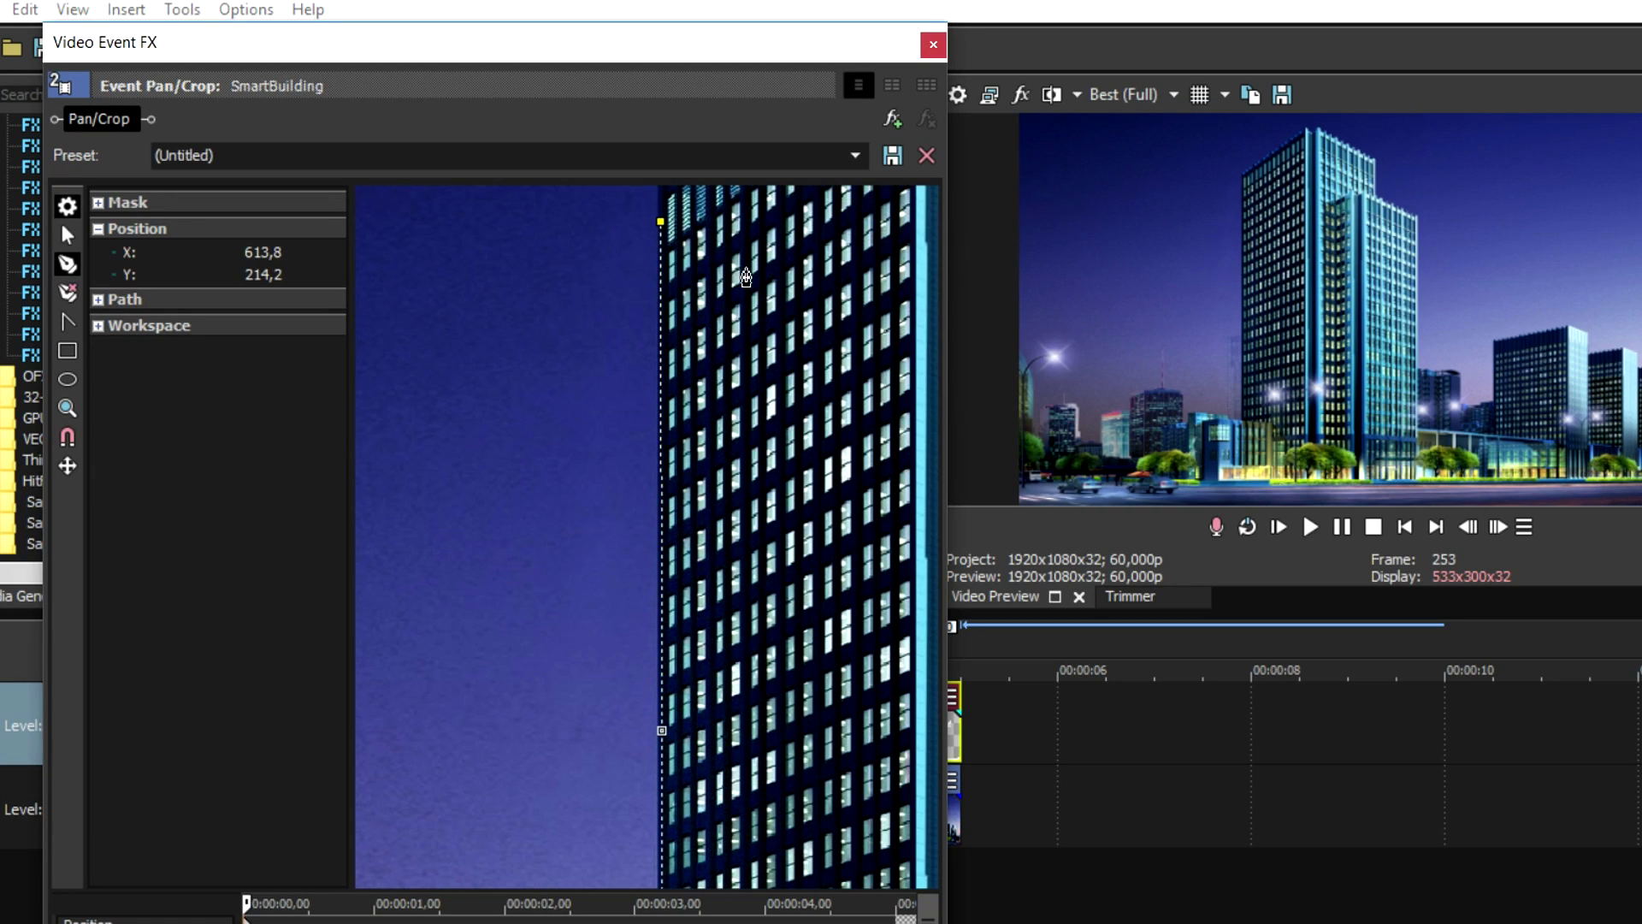
{"action": "scroll", "coordinate": [716, 257], "scroll_direction": "down", "scroll_amount": 2}
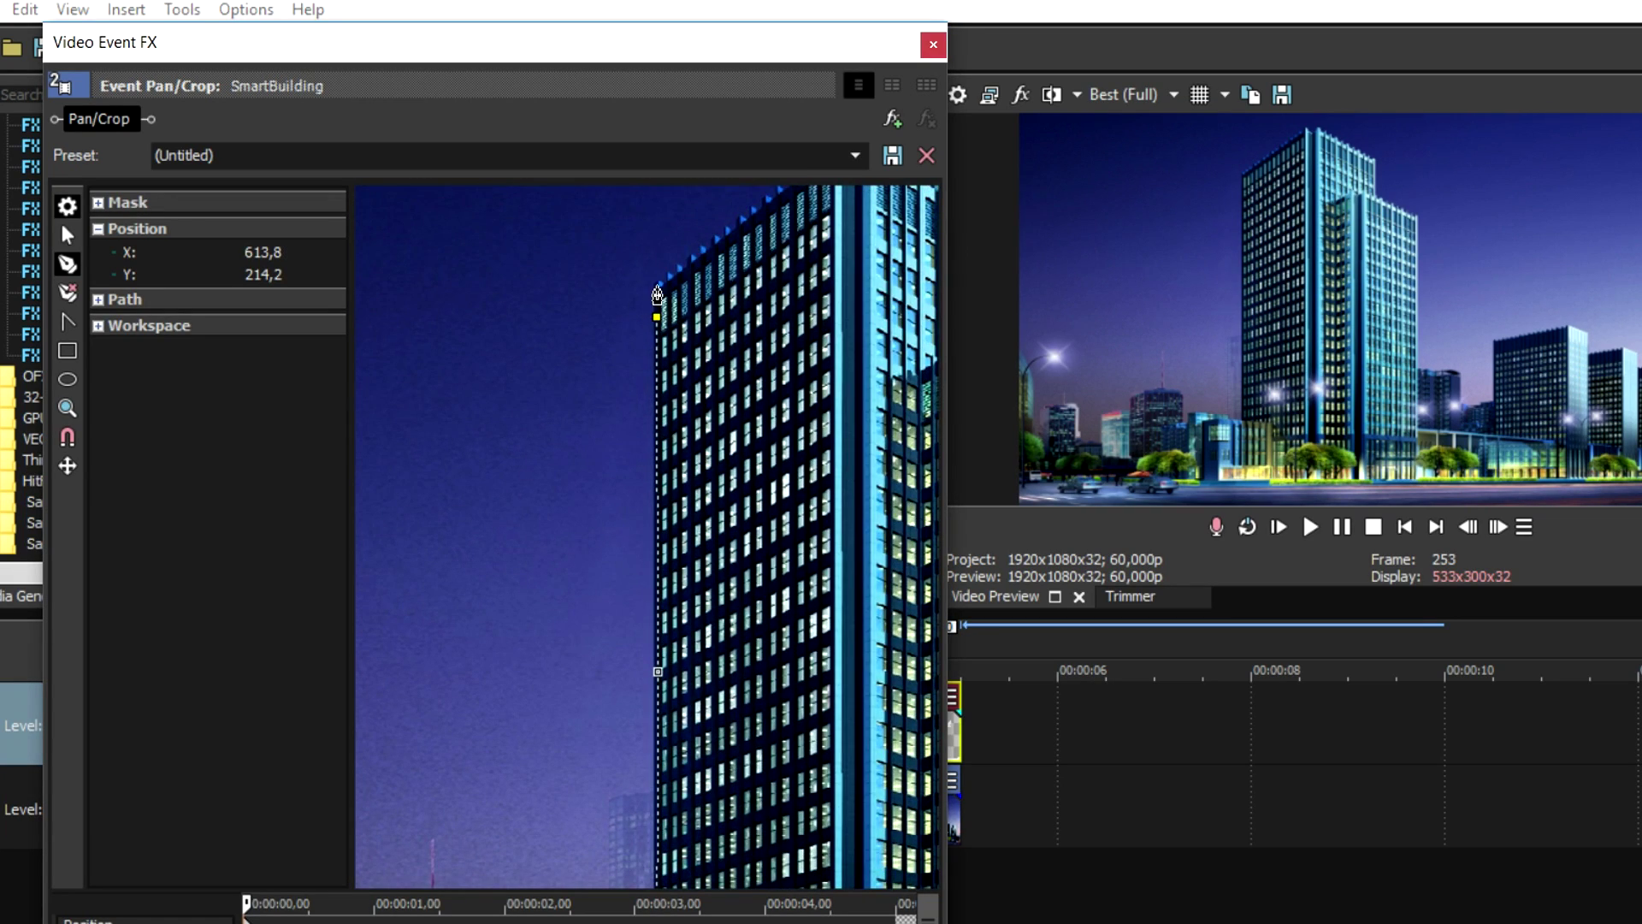
{"action": "left_click_drag", "start_coordinate": [657, 295], "coordinate": [660, 291]}
{"action": "left_click", "coordinate": [787, 201]}
{"action": "left_click_drag", "start_coordinate": [828, 231], "coordinate": [811, 220]}
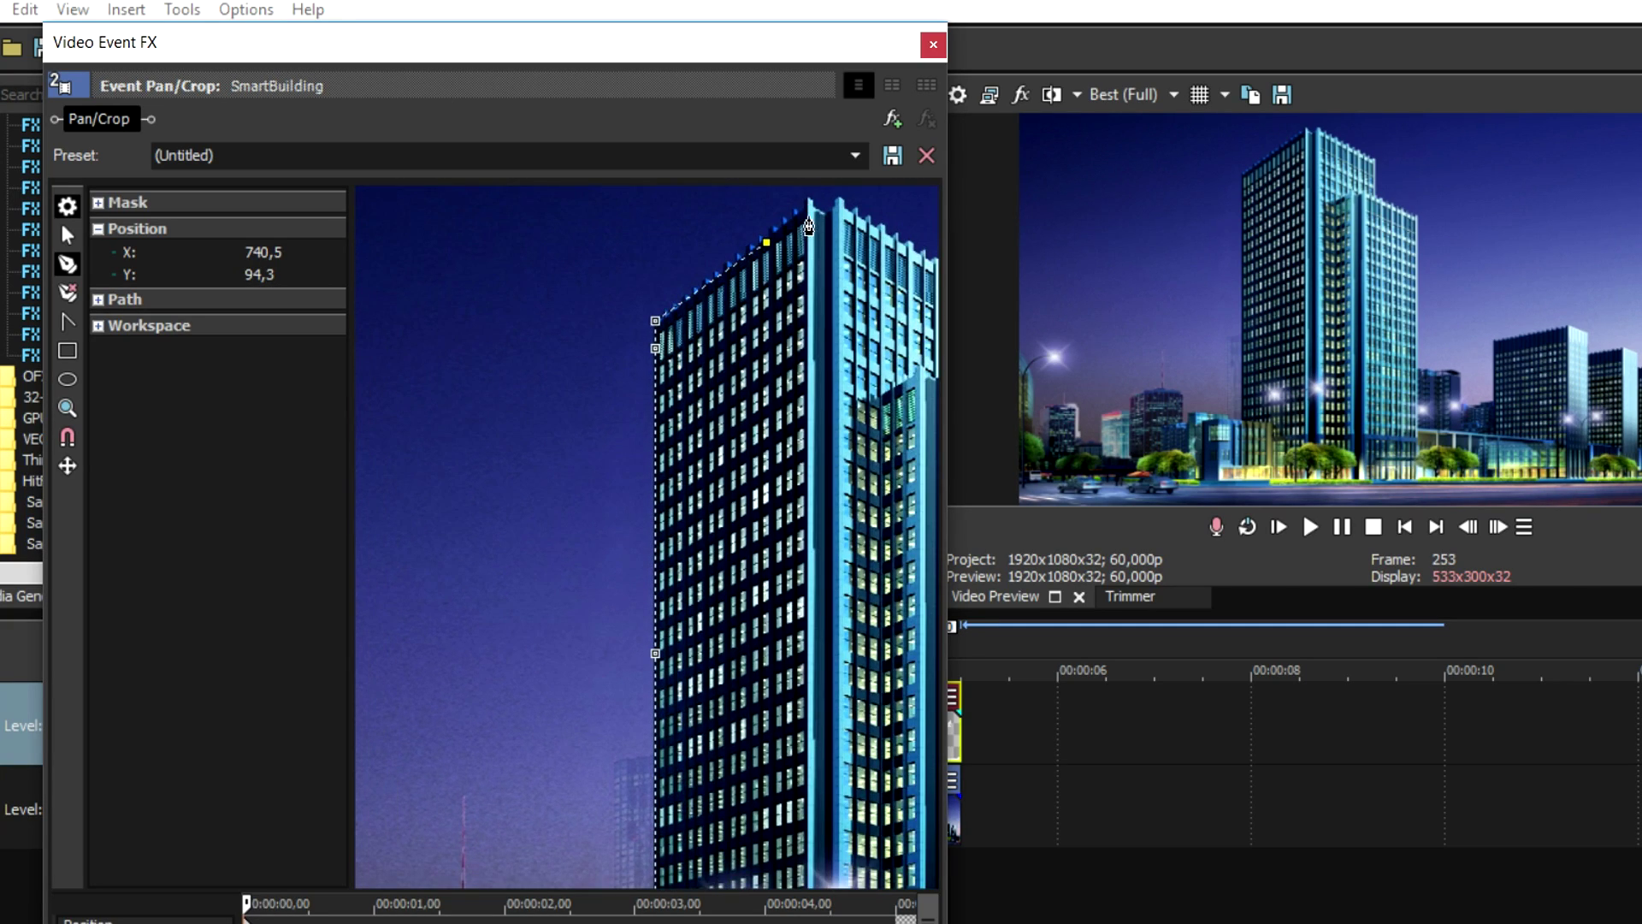
{"action": "left_click", "coordinate": [808, 214]}
{"action": "left_click", "coordinate": [808, 200]}
{"action": "left_click", "coordinate": [828, 215]}
{"action": "left_click", "coordinate": [840, 202]}
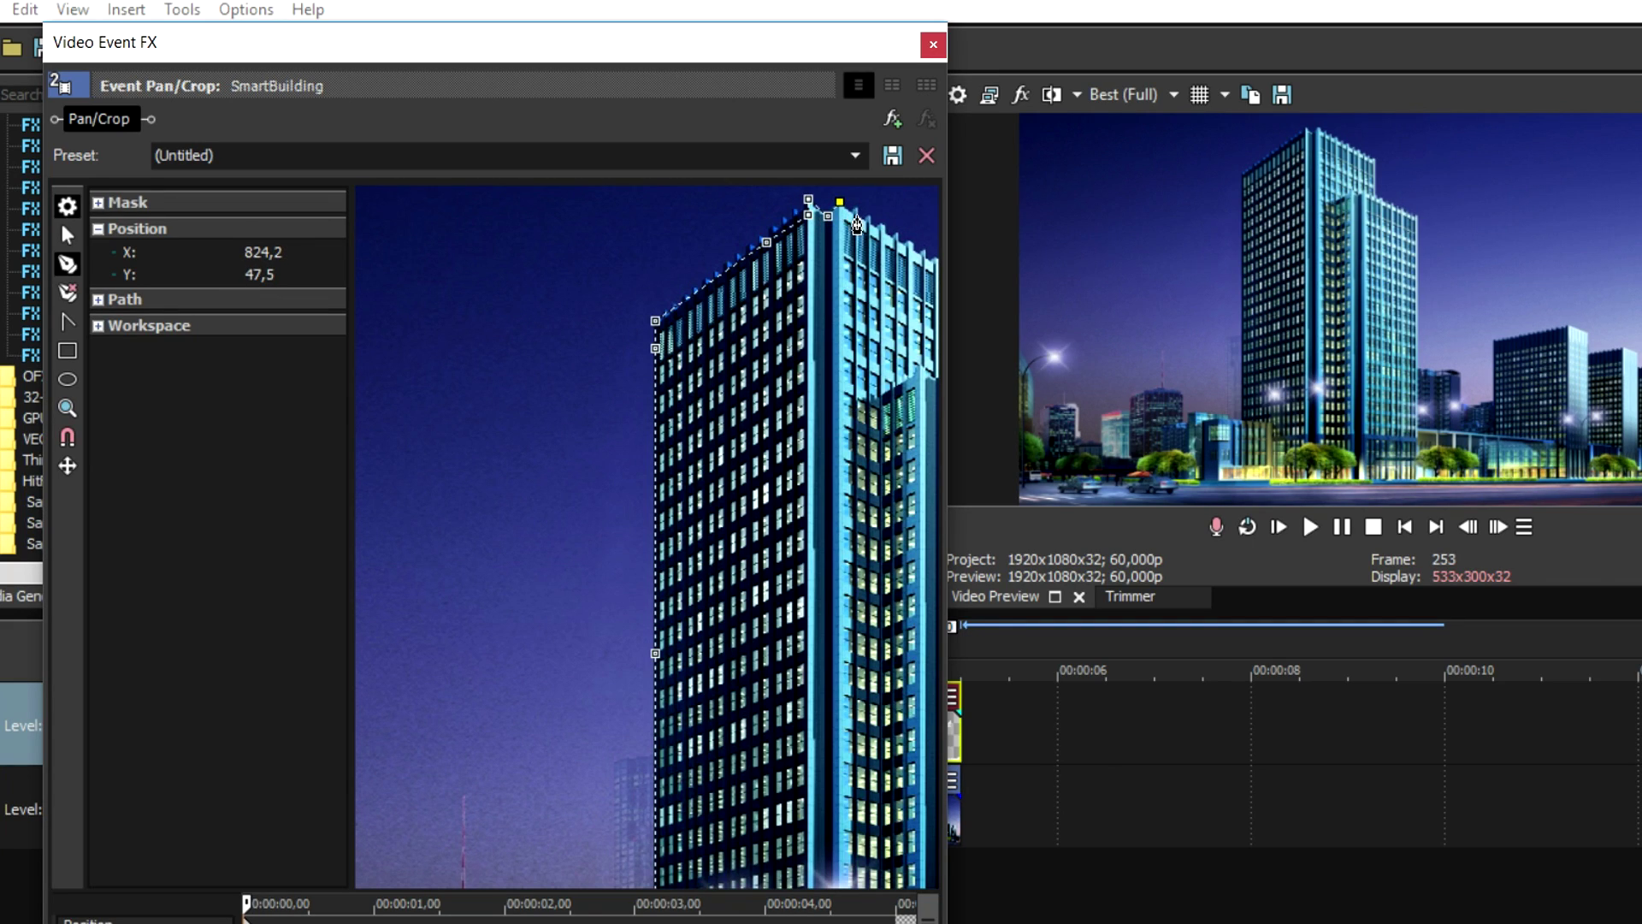
Continue the mask down the right side and along the base, closing on the first point
{"action": "left_click", "coordinate": [856, 224]}
{"action": "scroll", "coordinate": [856, 224], "scroll_direction": "down", "scroll_amount": 1}
{"action": "left_click", "coordinate": [845, 276]}
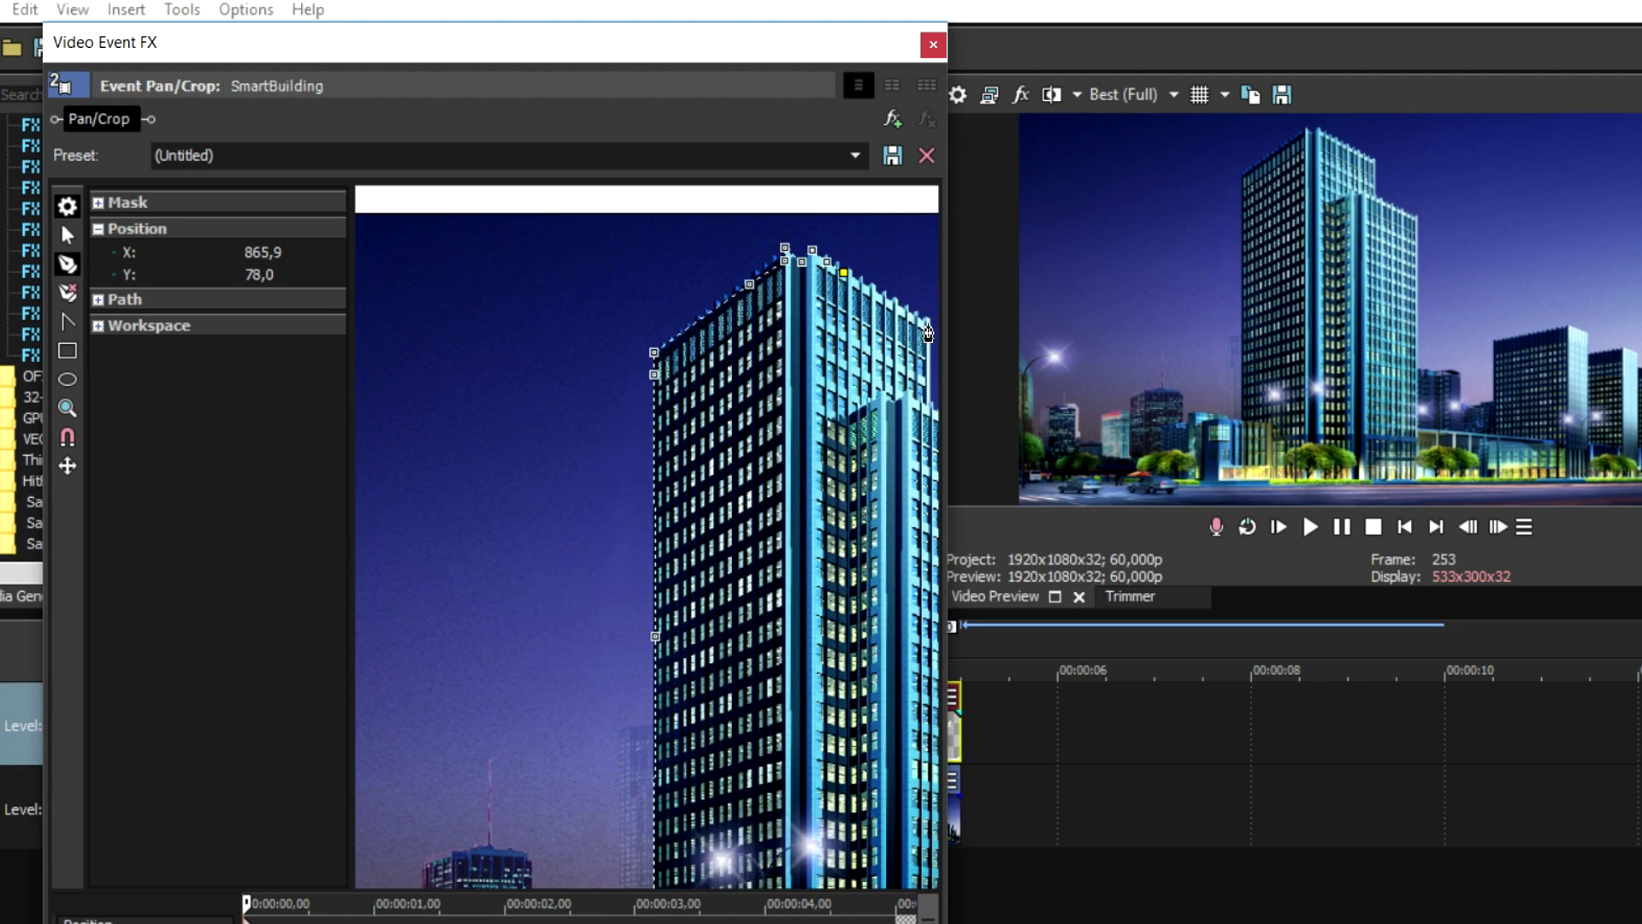
{"action": "left_click", "coordinate": [928, 327]}
{"action": "scroll", "coordinate": [927, 402], "scroll_direction": "down", "scroll_amount": 1}
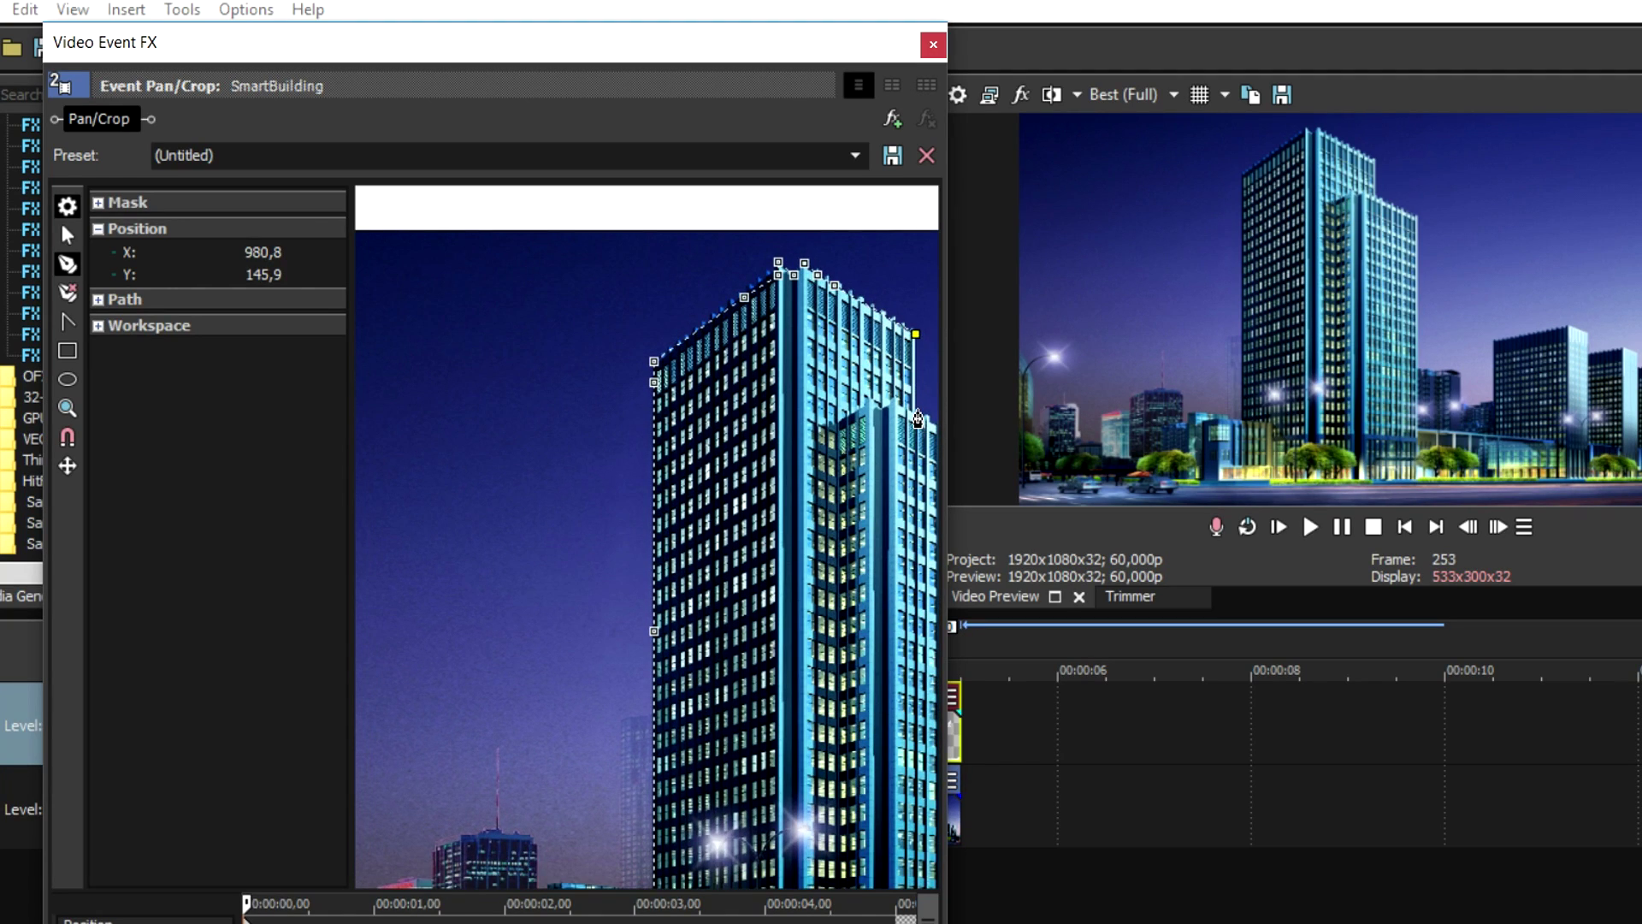
{"action": "left_click", "coordinate": [917, 412]}
{"action": "scroll", "coordinate": [917, 445], "scroll_direction": "down", "scroll_amount": 2}
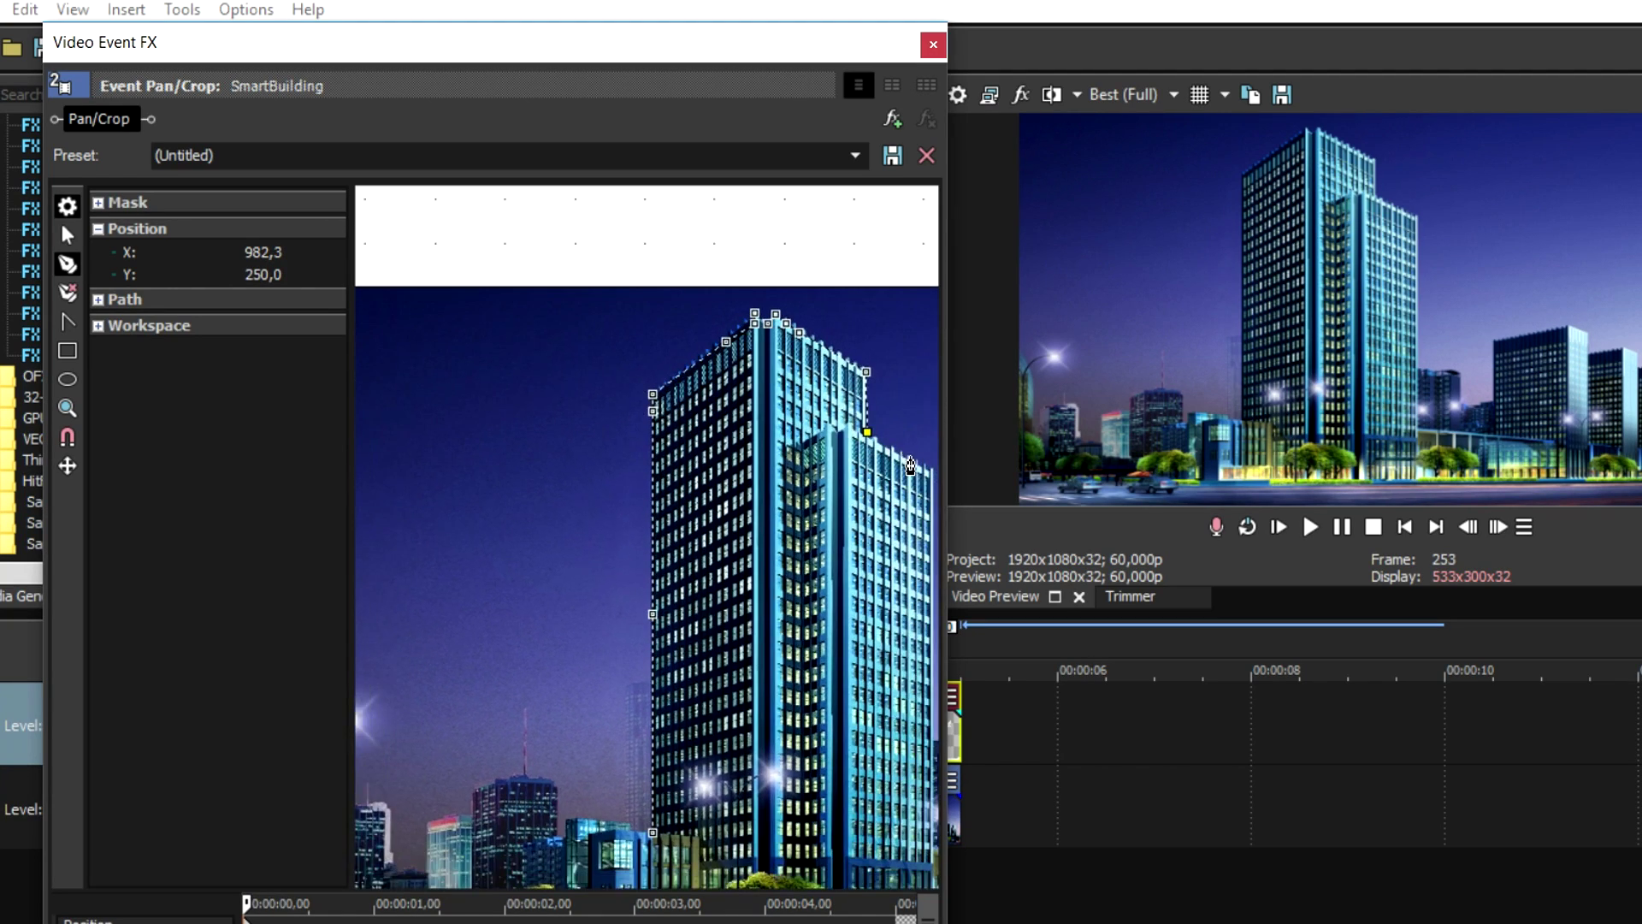
{"action": "left_click", "coordinate": [904, 481]}
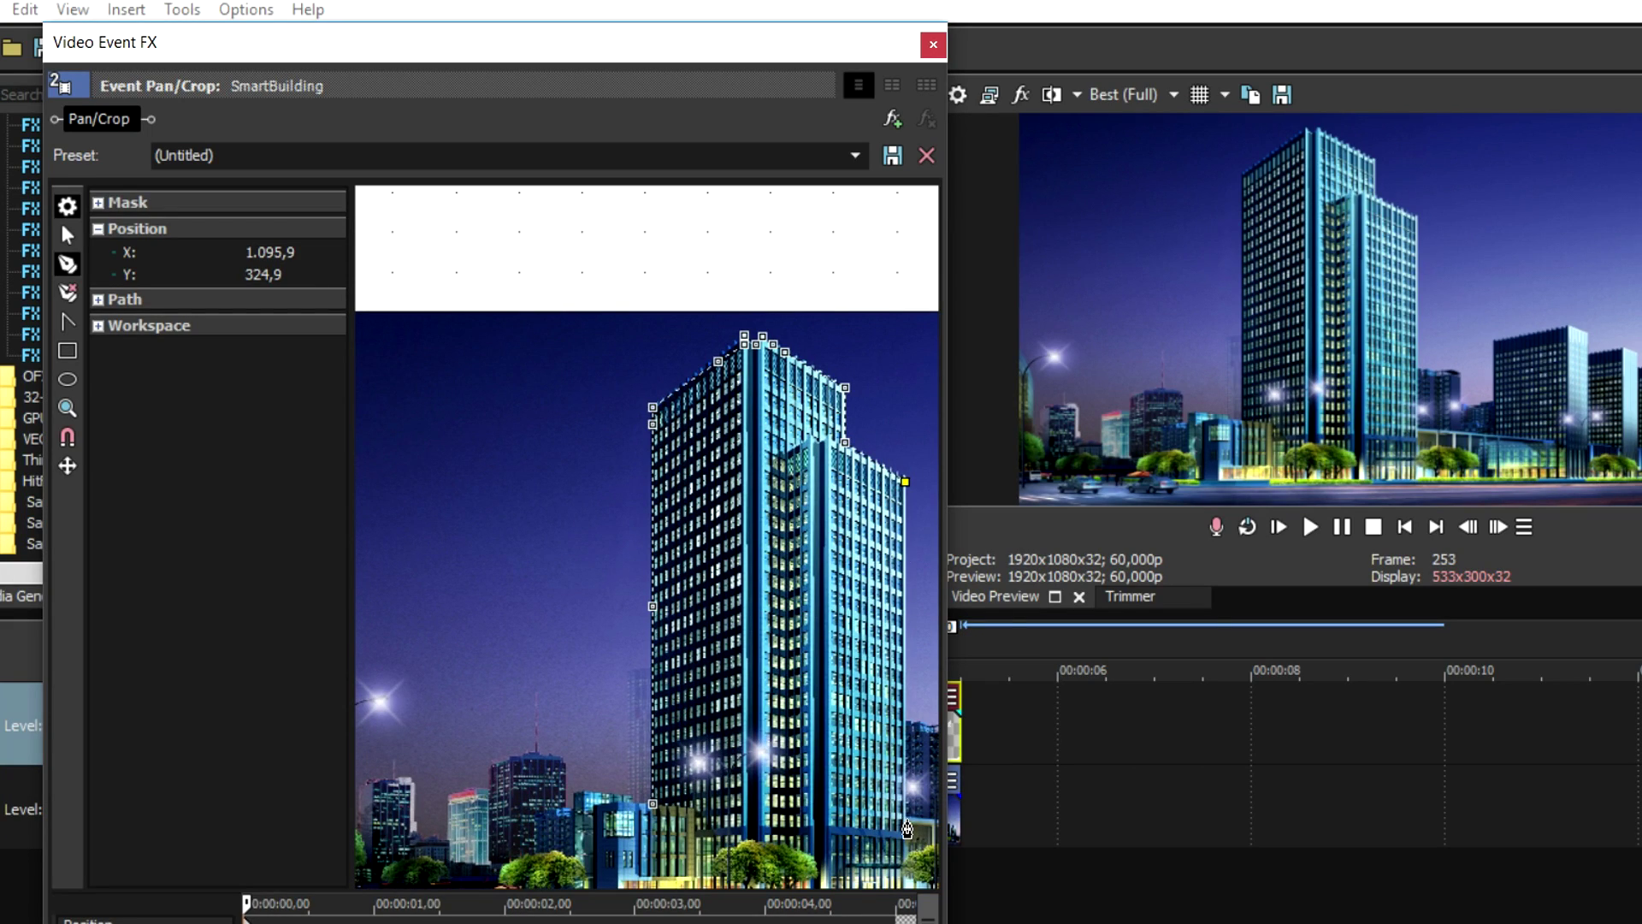
{"action": "left_click", "coordinate": [907, 830]}
{"action": "scroll", "coordinate": [907, 829], "scroll_direction": "down", "scroll_amount": 1}
{"action": "scroll", "coordinate": [885, 744], "scroll_direction": "down", "scroll_amount": 1}
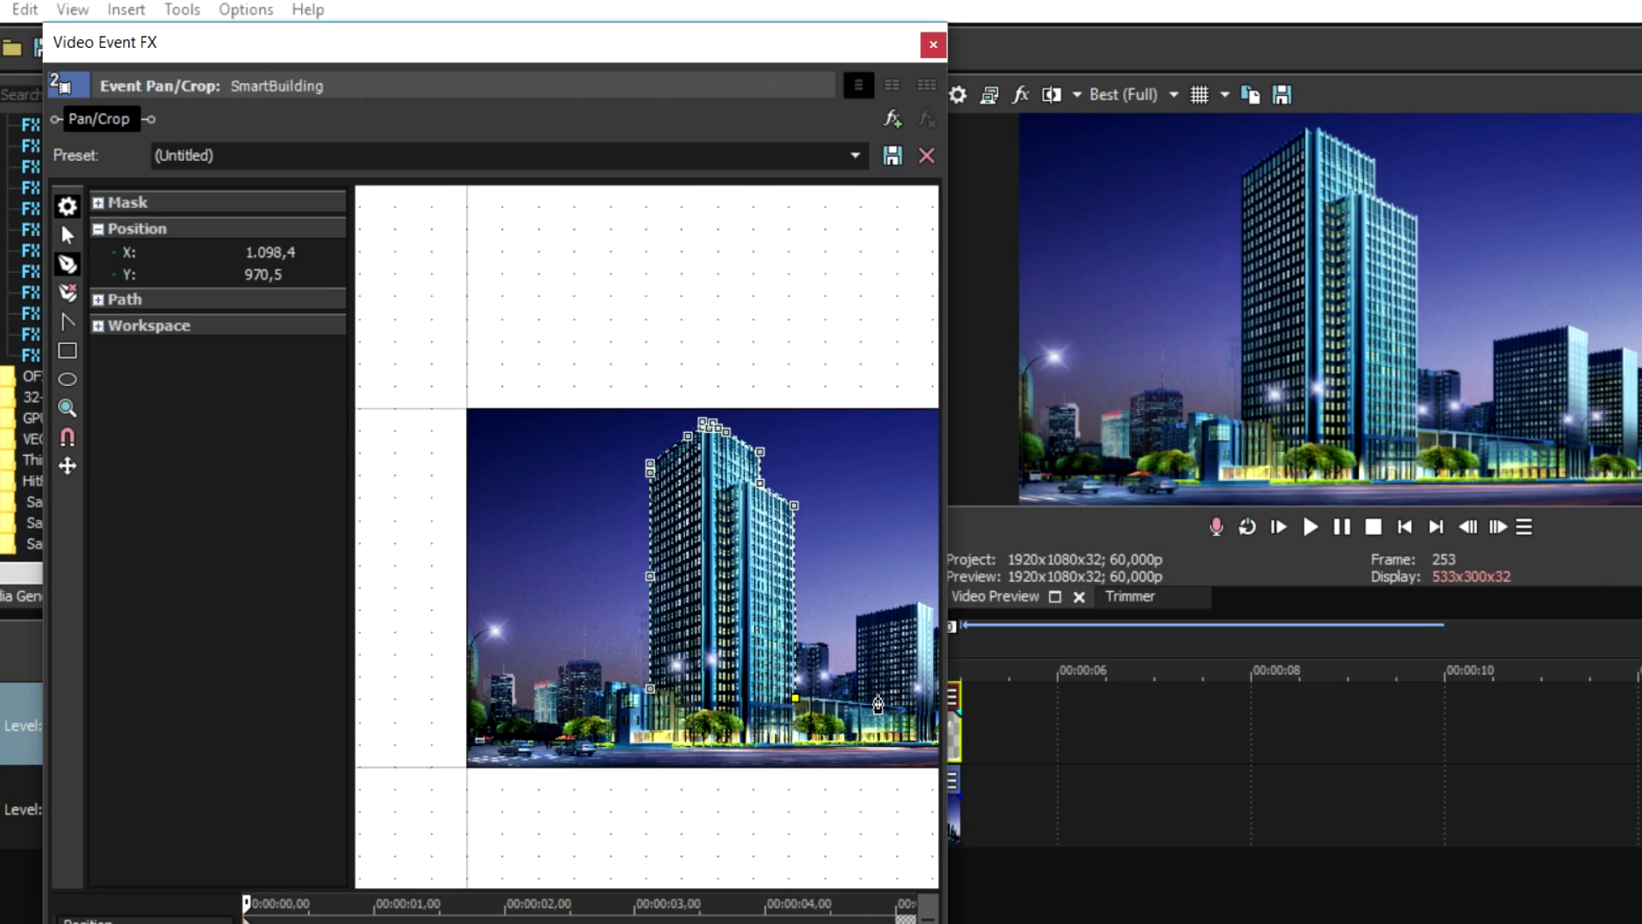
{"action": "left_click", "coordinate": [831, 825]}
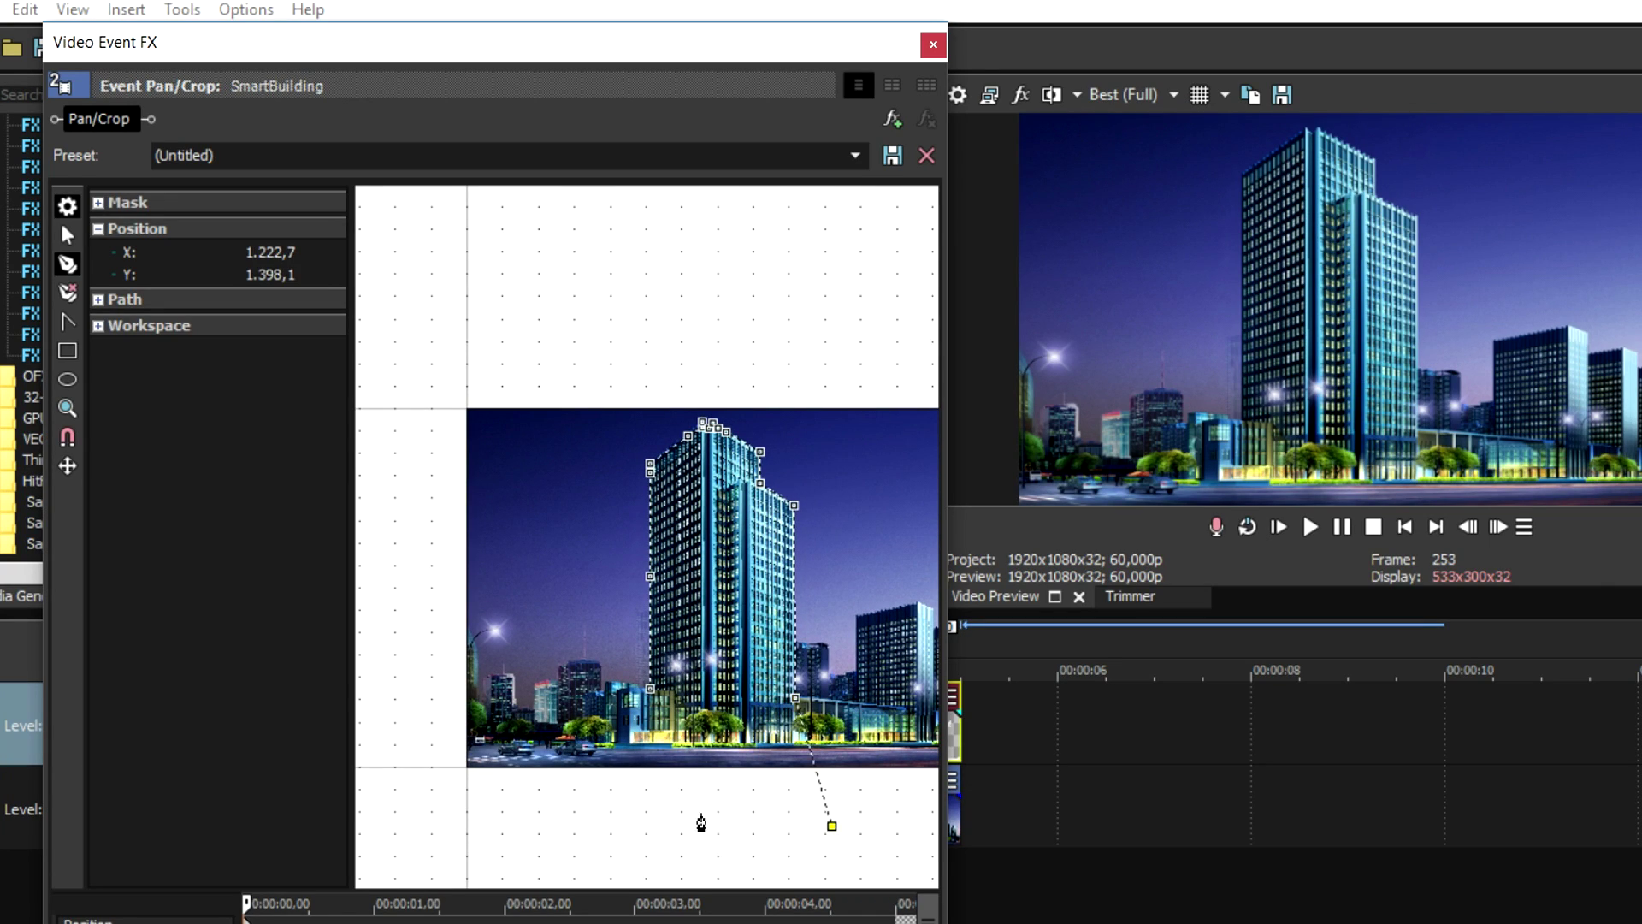
{"action": "left_click", "coordinate": [652, 815]}
{"action": "left_click", "coordinate": [650, 690]}
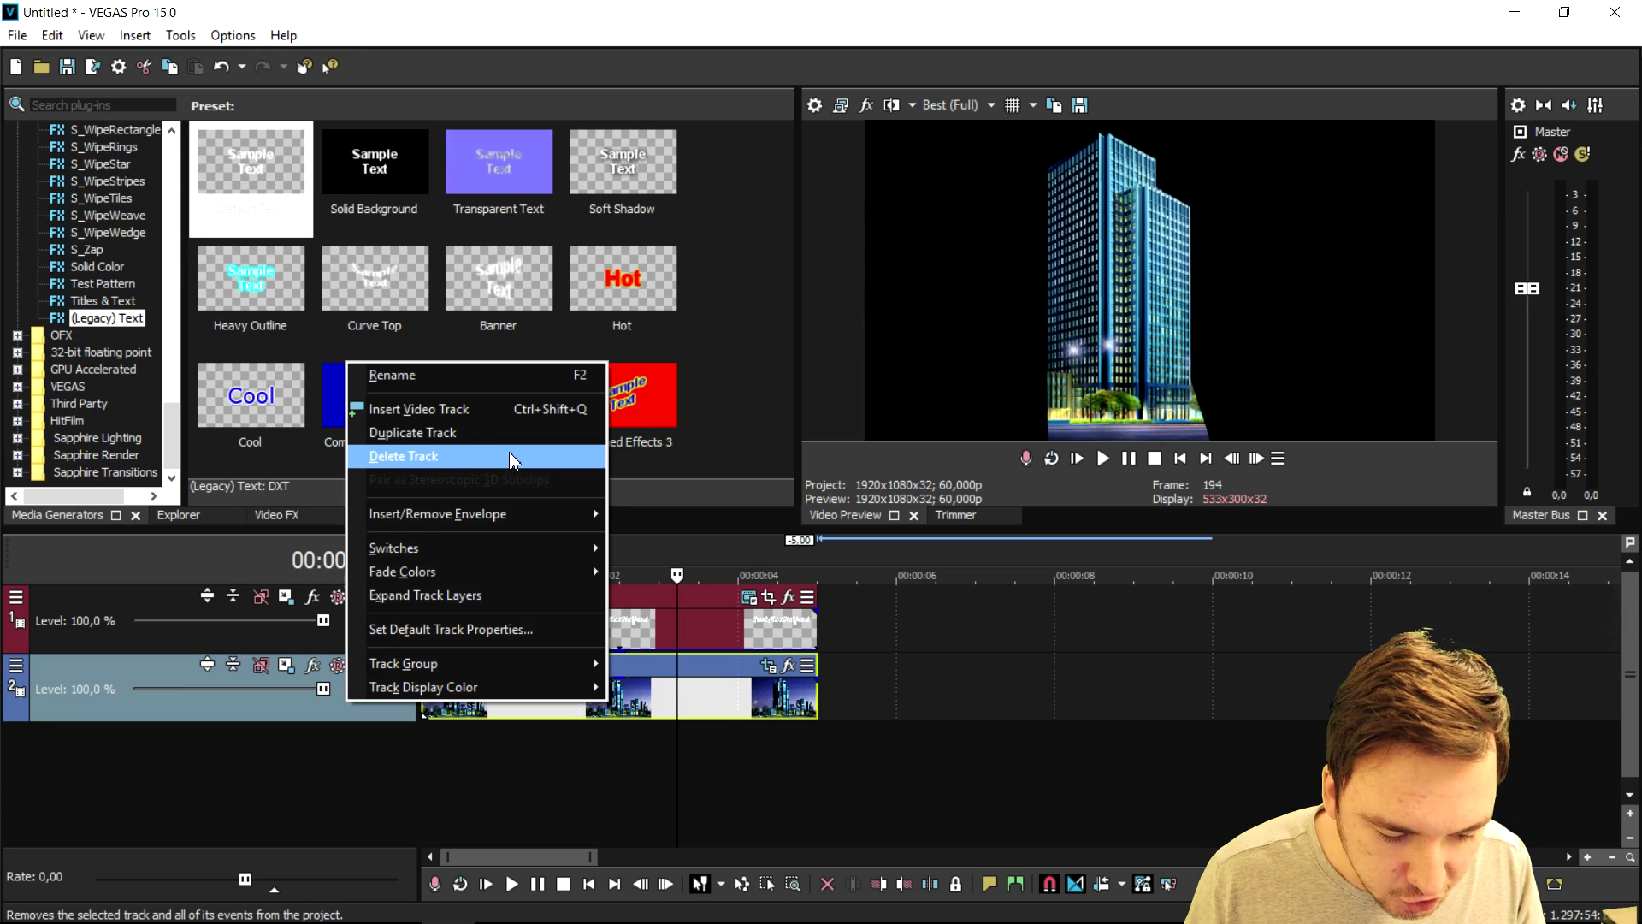
Duplicate the SmartBuilding track, split at the playhead, and restore one copy's Pan/Crop to full frame
{"action": "left_click", "coordinate": [510, 433]}
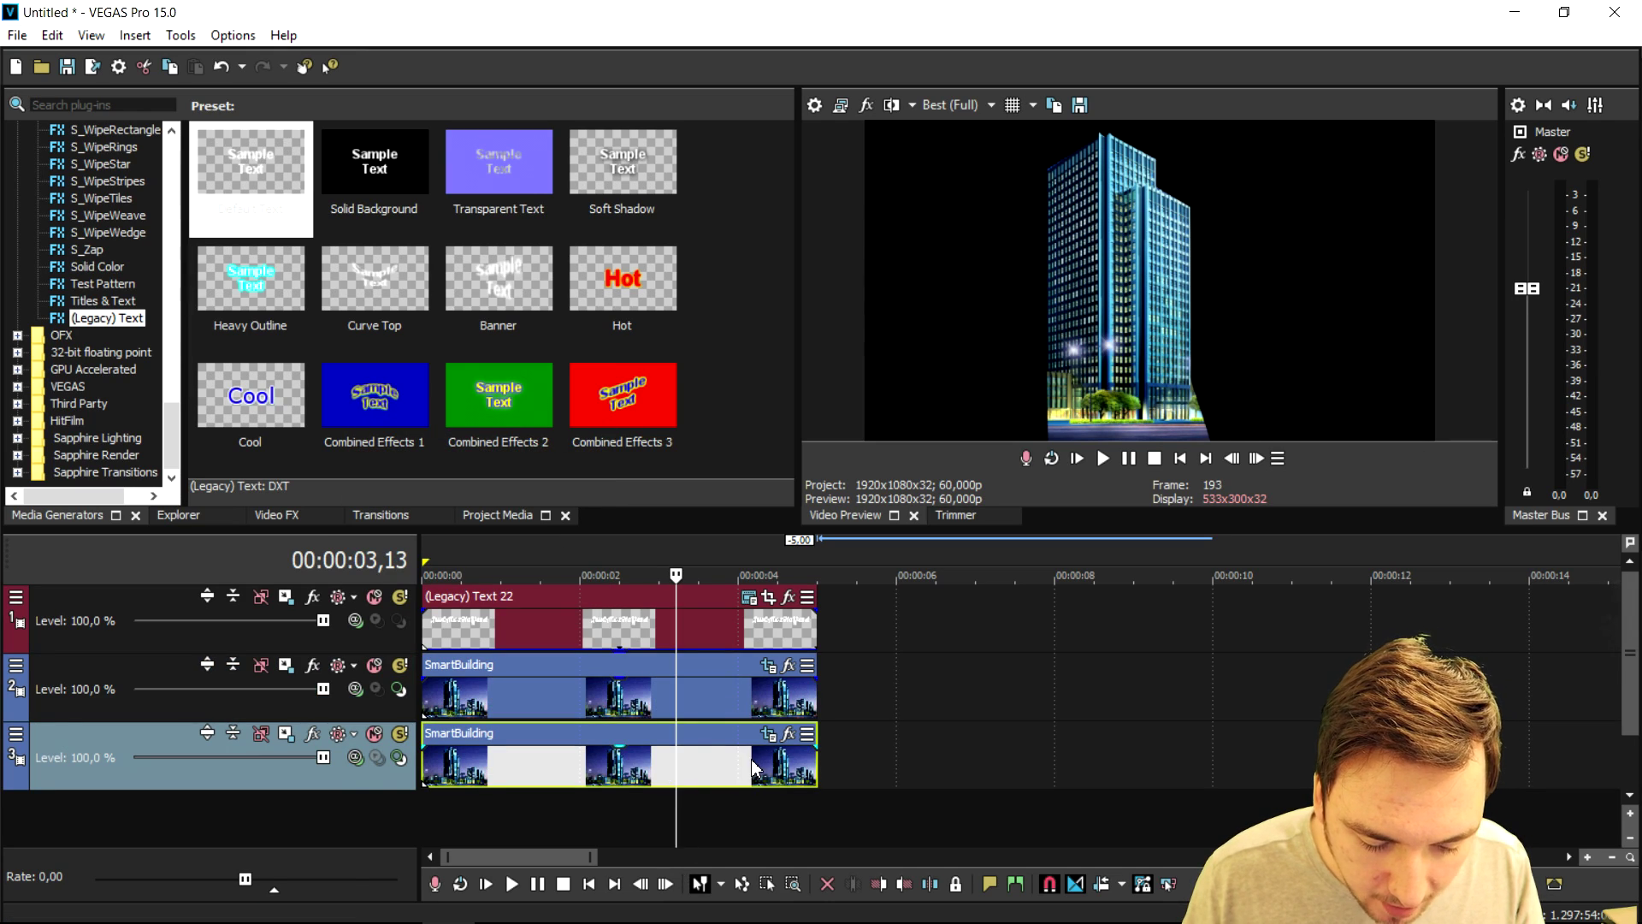
{"action": "key", "text": "s"}
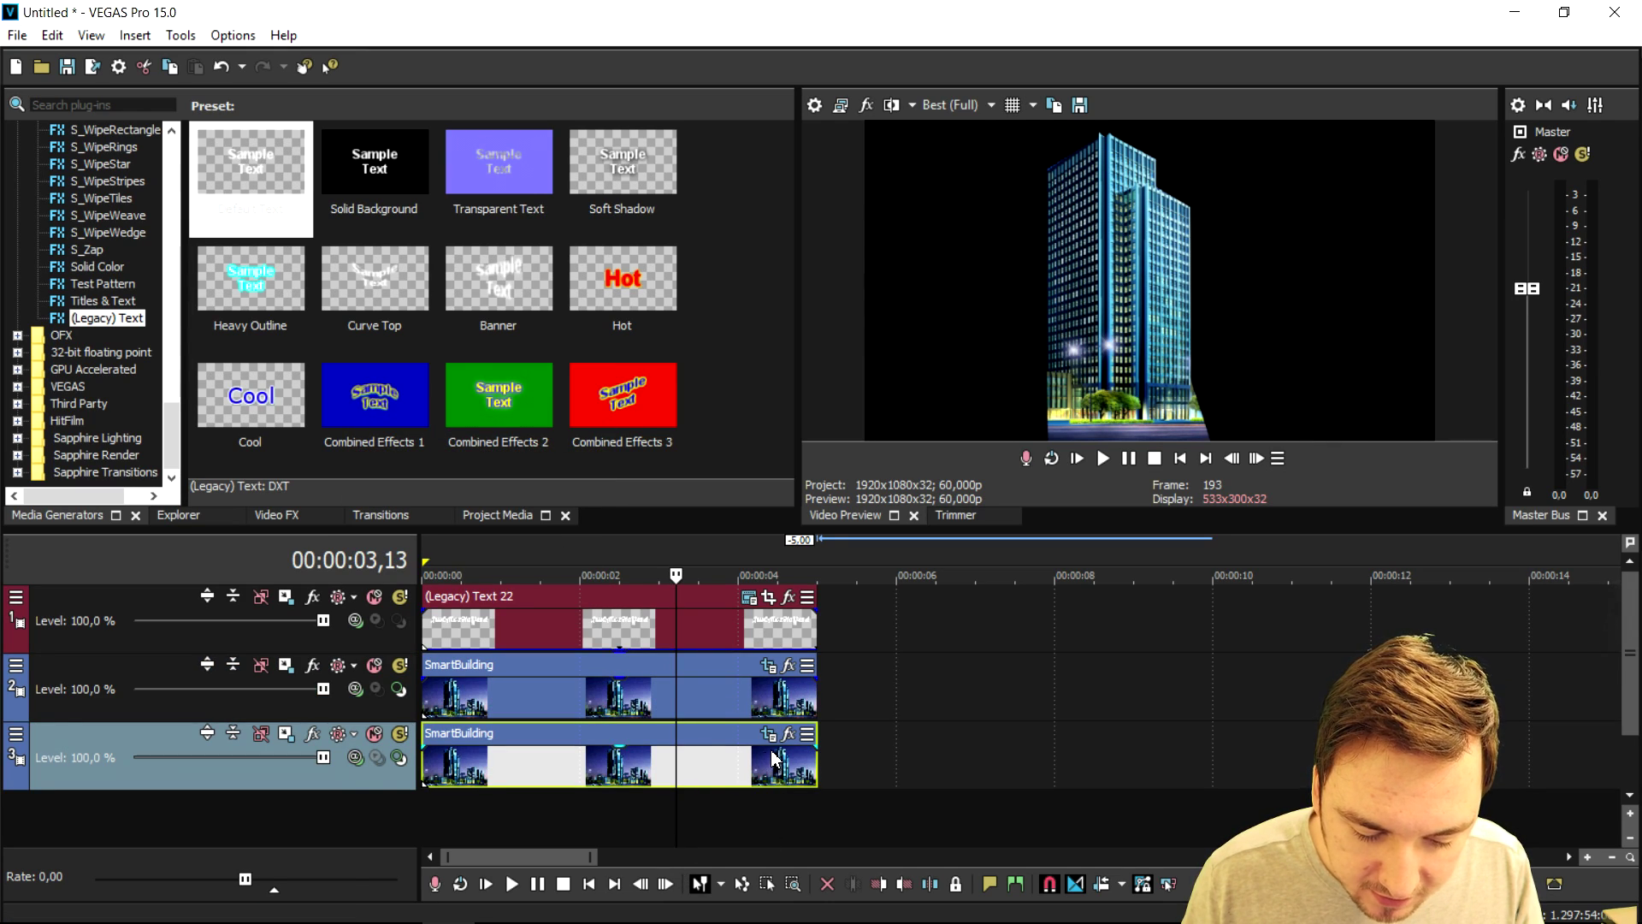
{"action": "left_click", "coordinate": [767, 733]}
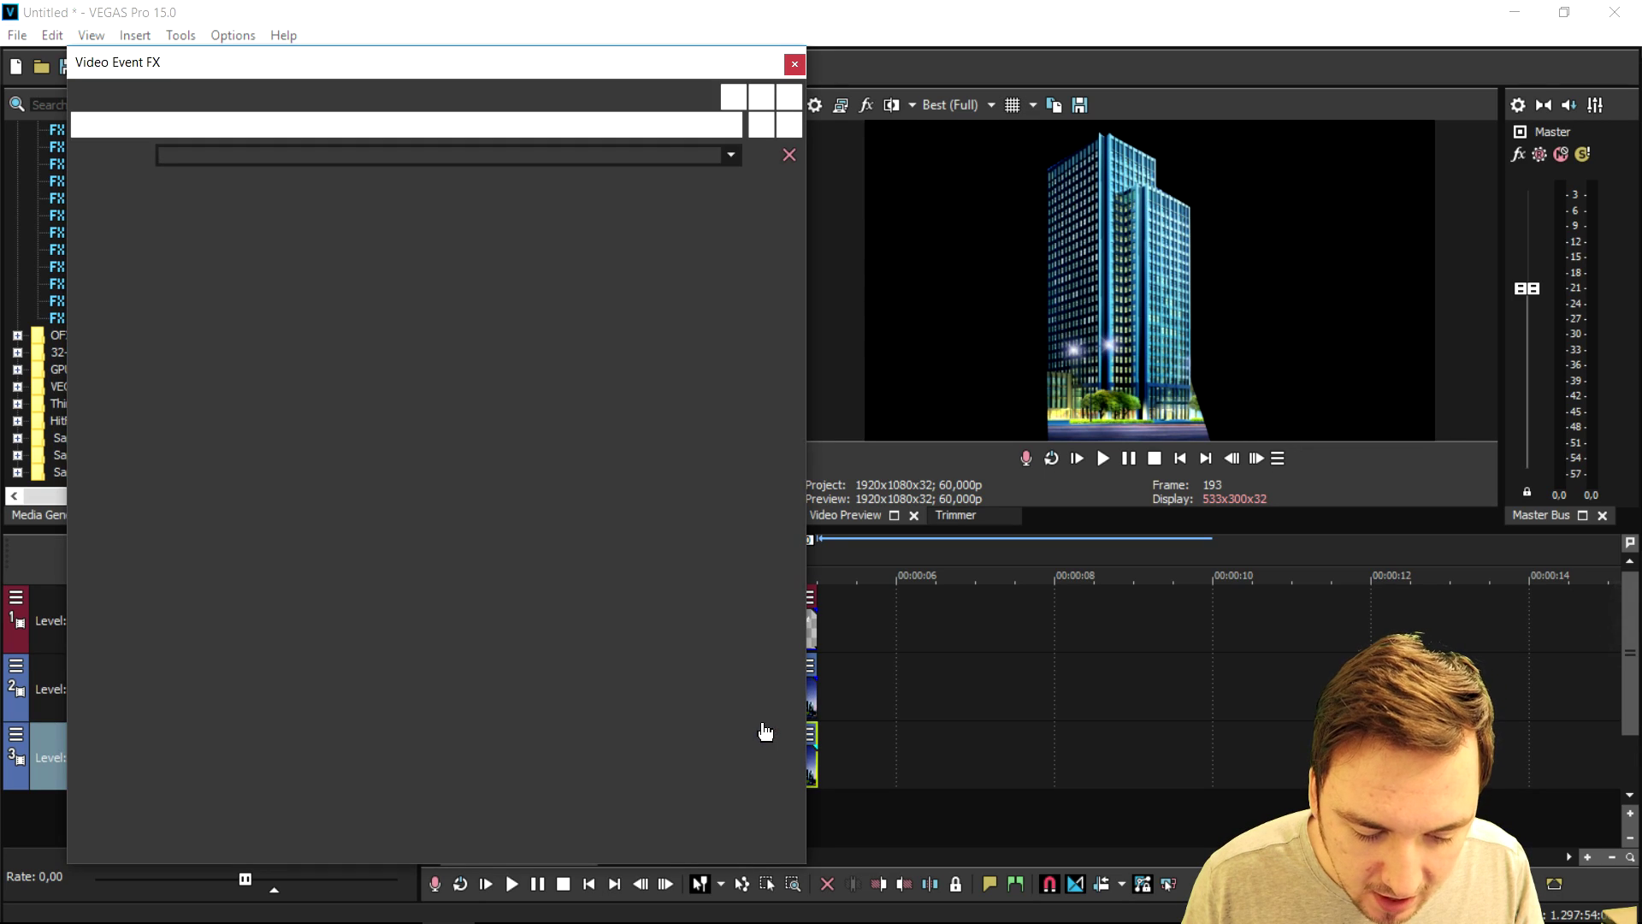
{"action": "right_click", "coordinate": [525, 511]}
{"action": "left_click", "coordinate": [576, 516]}
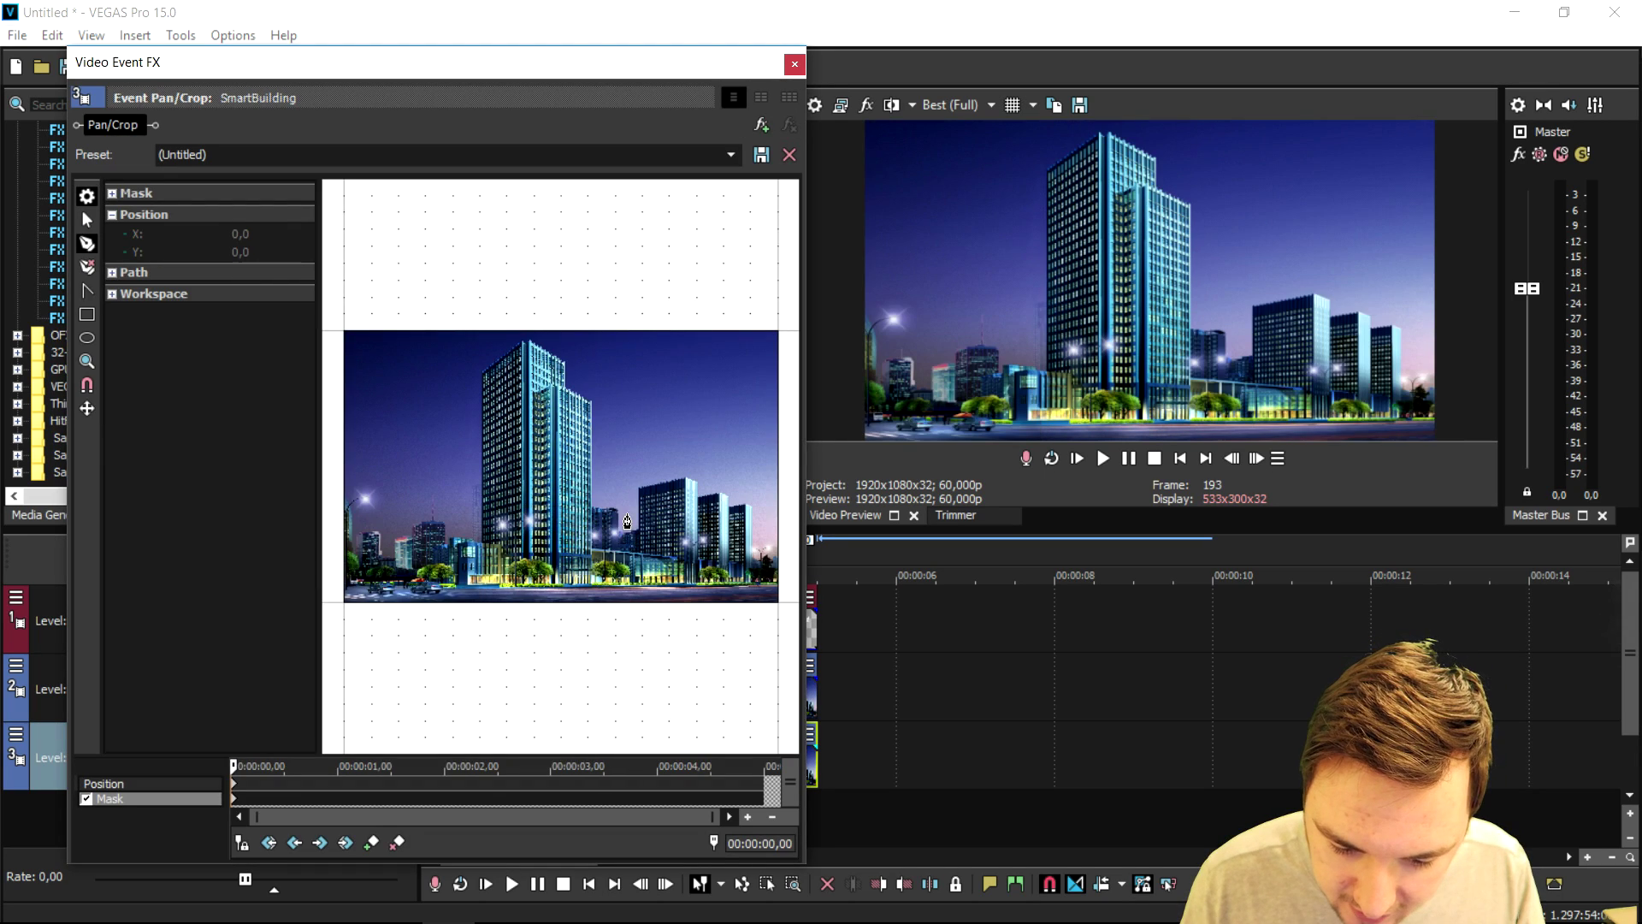
{"action": "left_click", "coordinate": [795, 63]}
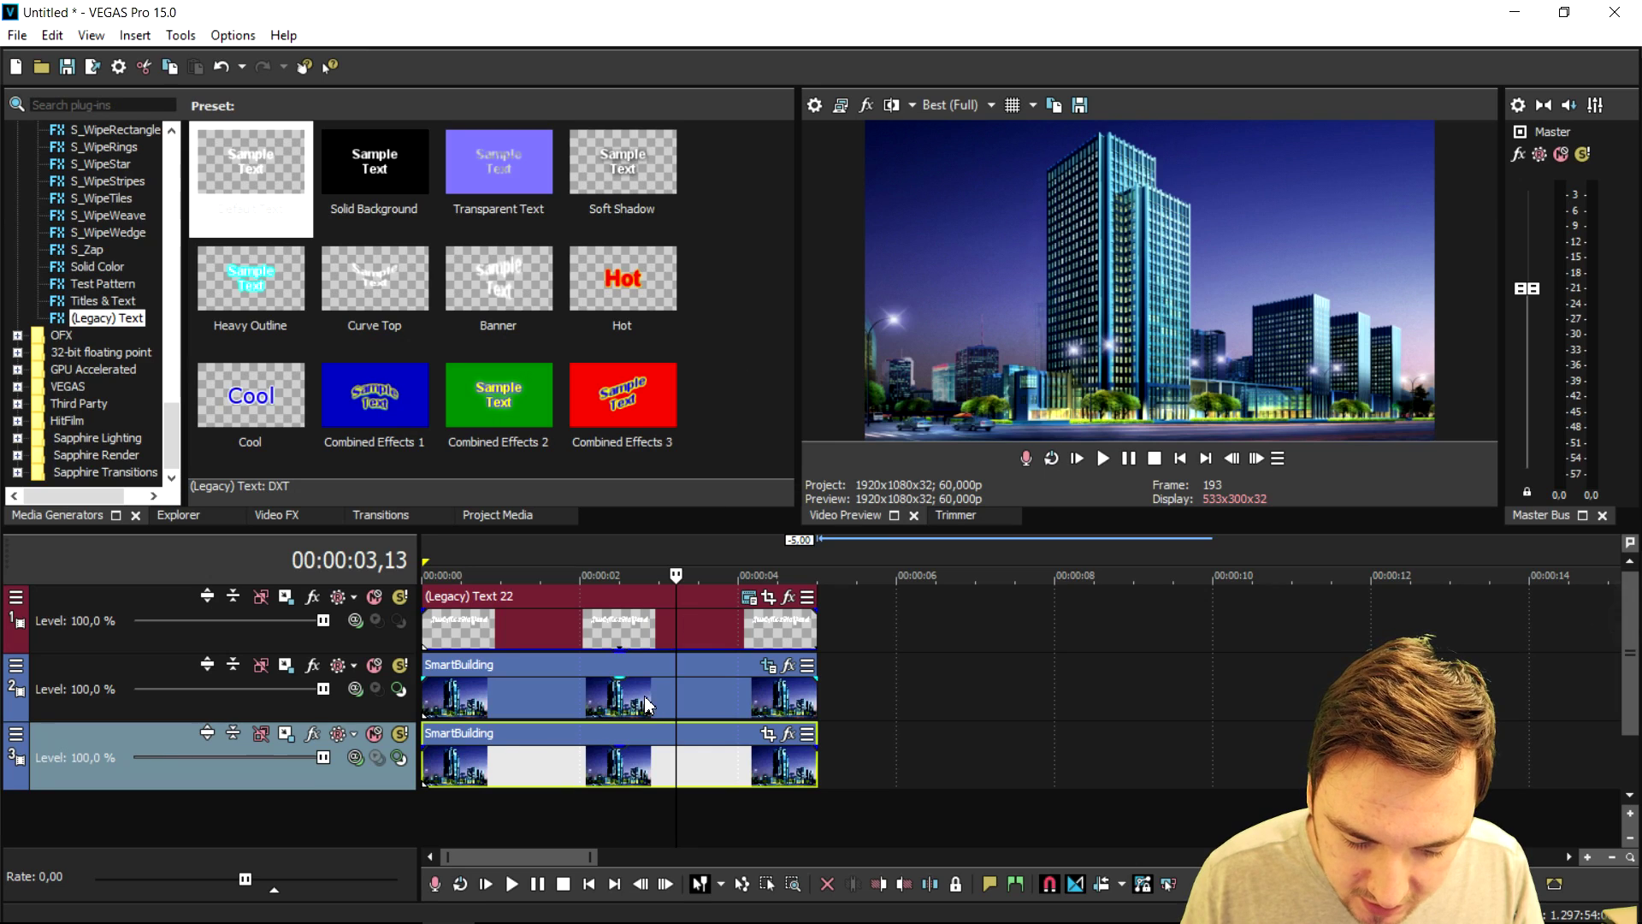
Move the Legacy Text track down between the two SmartBuilding tracks
{"action": "left_click", "coordinate": [662, 642]}
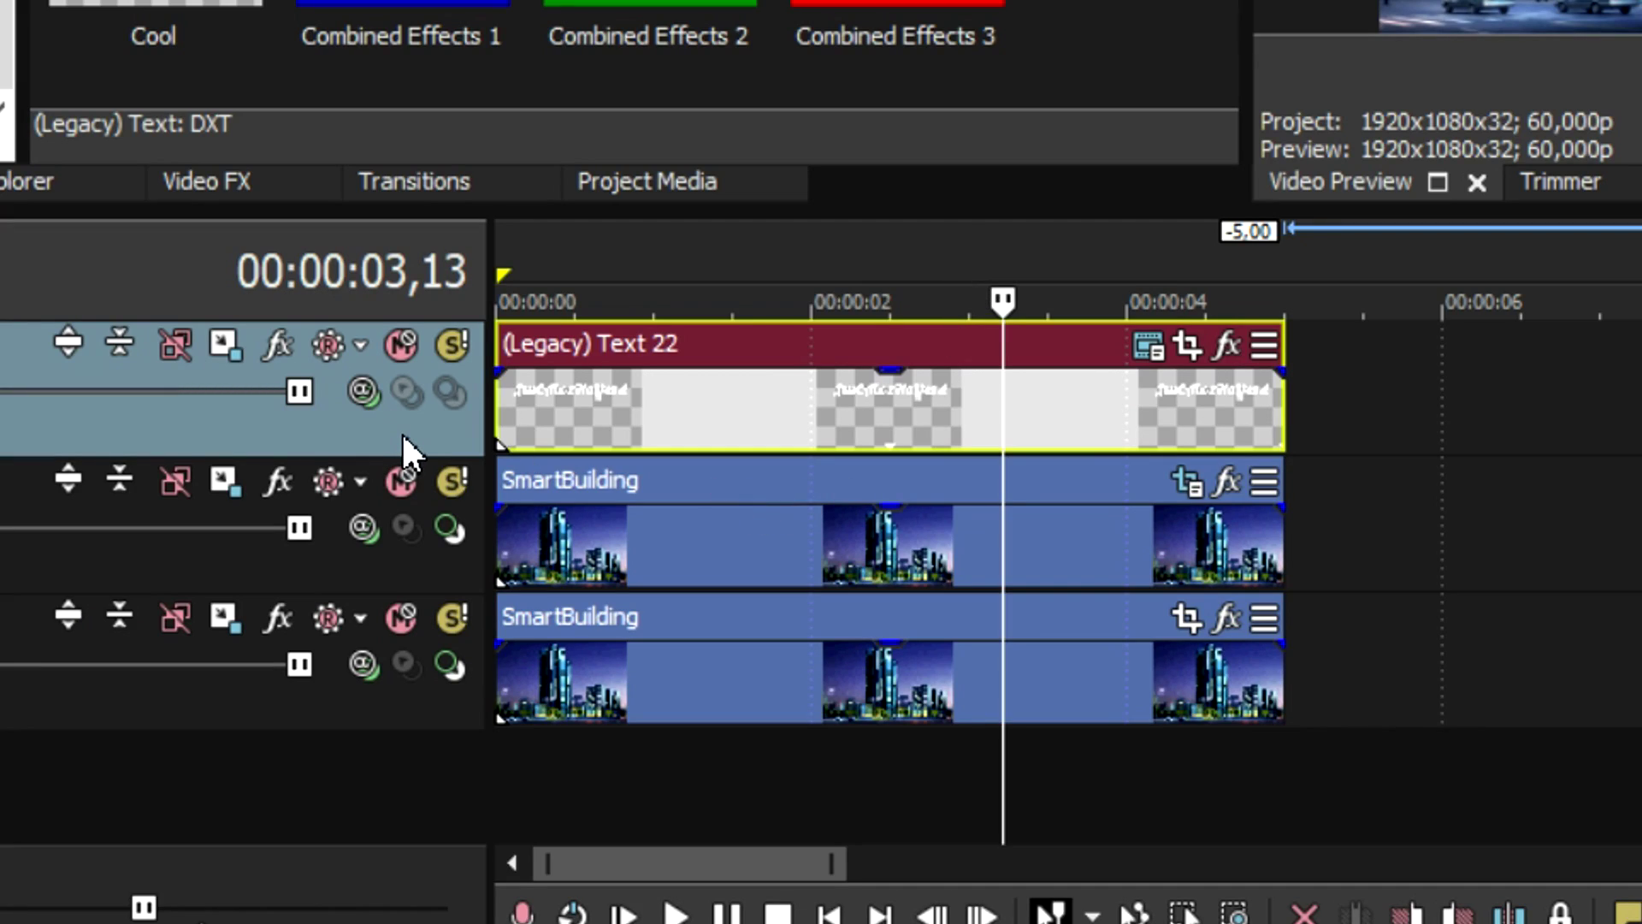
{"action": "left_click_drag", "start_coordinate": [371, 555], "coordinate": [368, 566]}
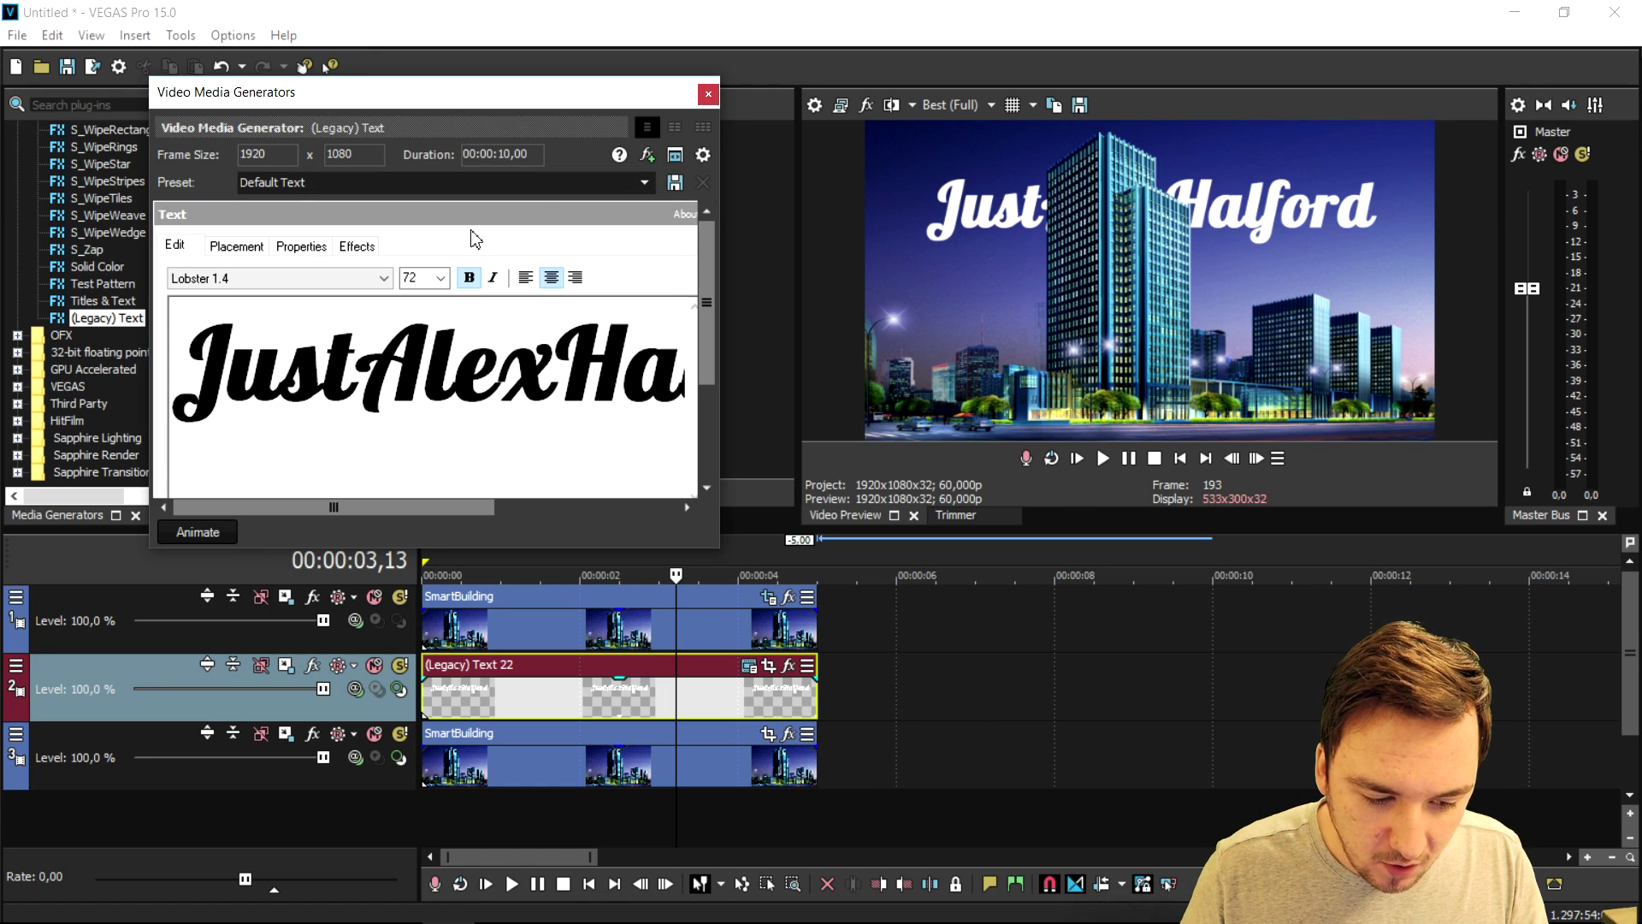
Review the title's Placement position, then close the text generator settings
{"action": "left_click", "coordinate": [239, 247]}
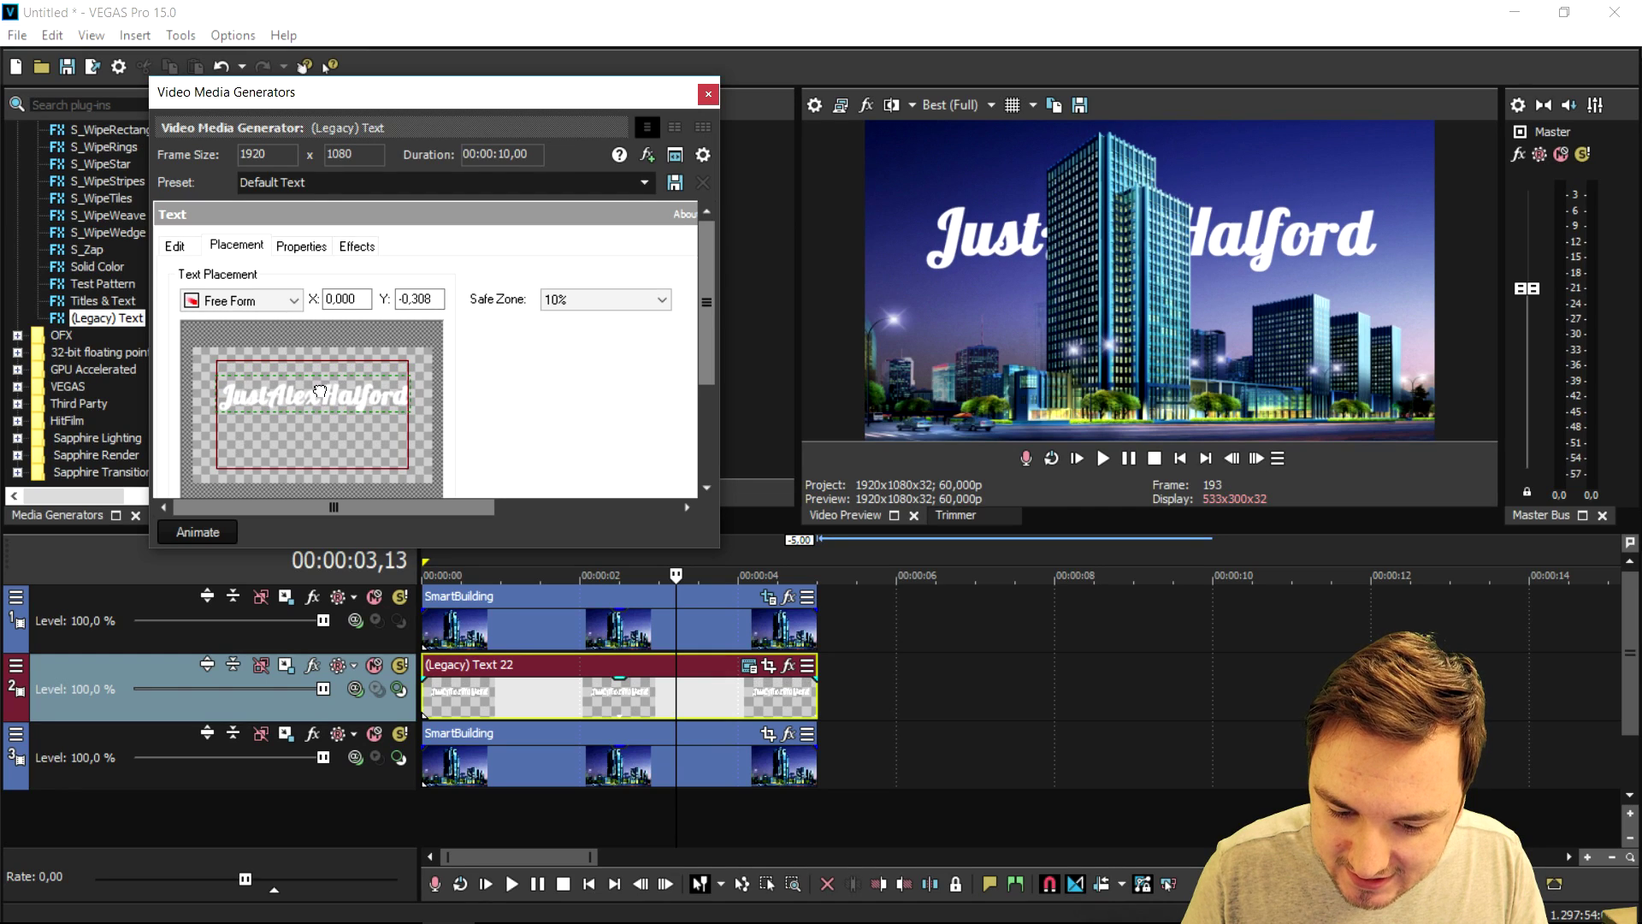
{"action": "left_click", "coordinate": [707, 93]}
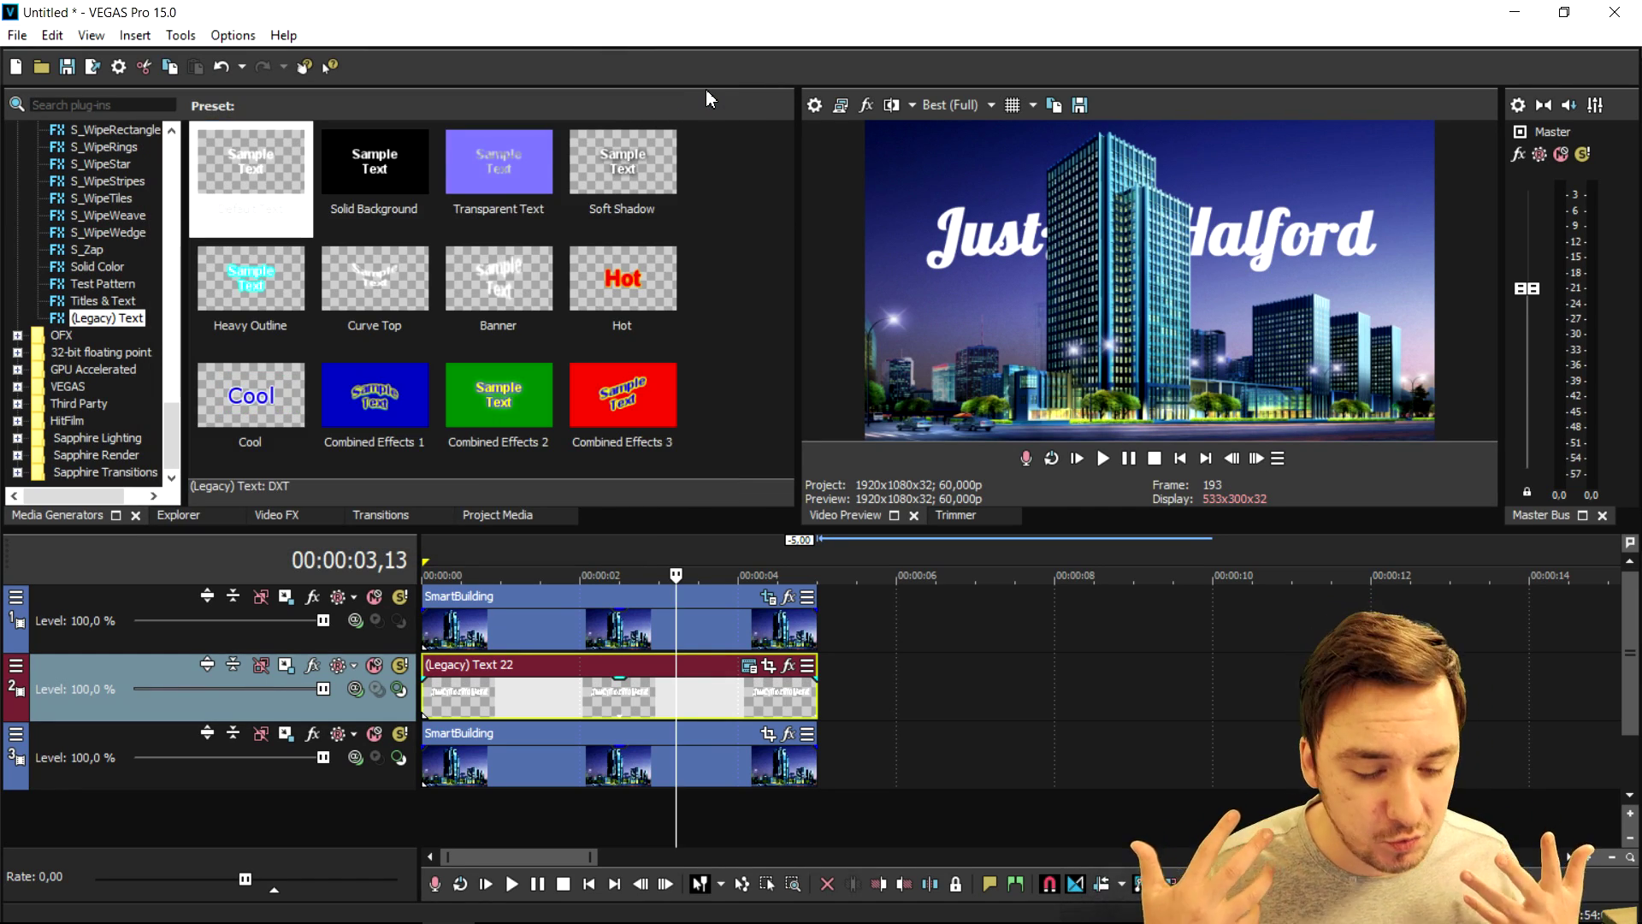